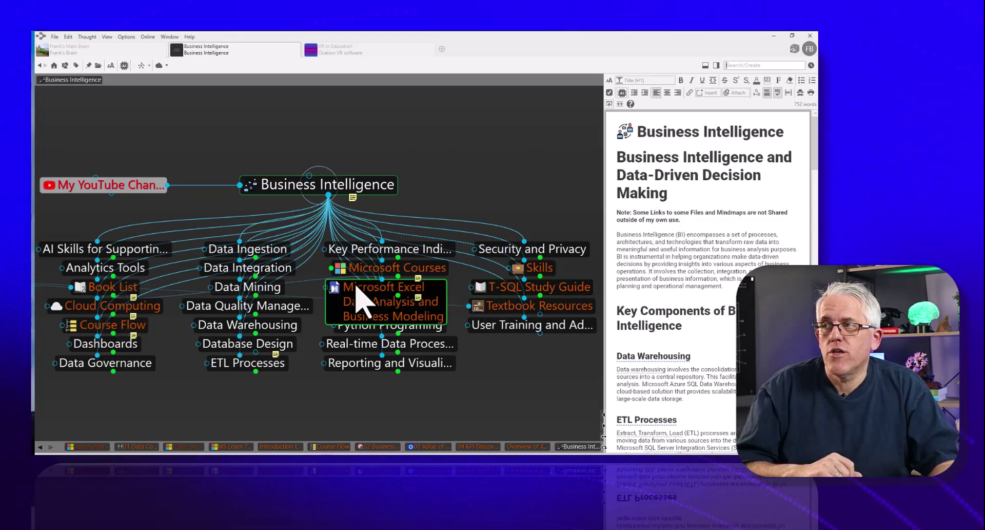
Open the Course Flow thought, go to 02 Business Analysis for Business Intelligence, and read through its notes
left_click(110, 327)
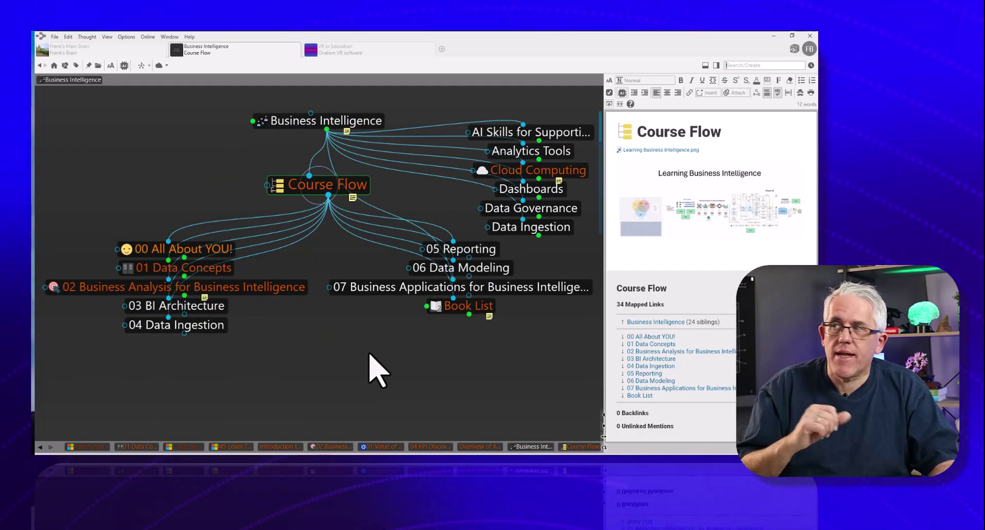
left_click(213, 286)
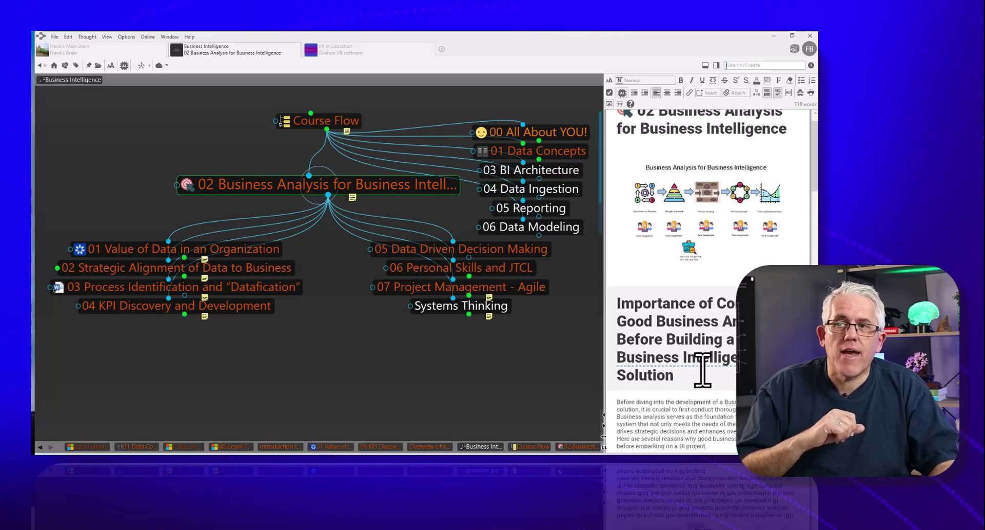
scroll(699, 359, "down", 5)
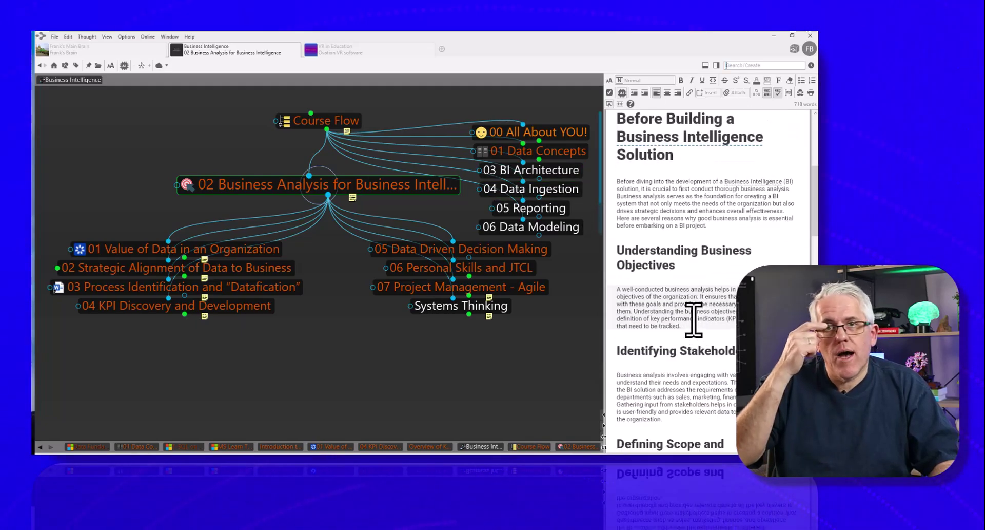
scroll(700, 331, "down", 3)
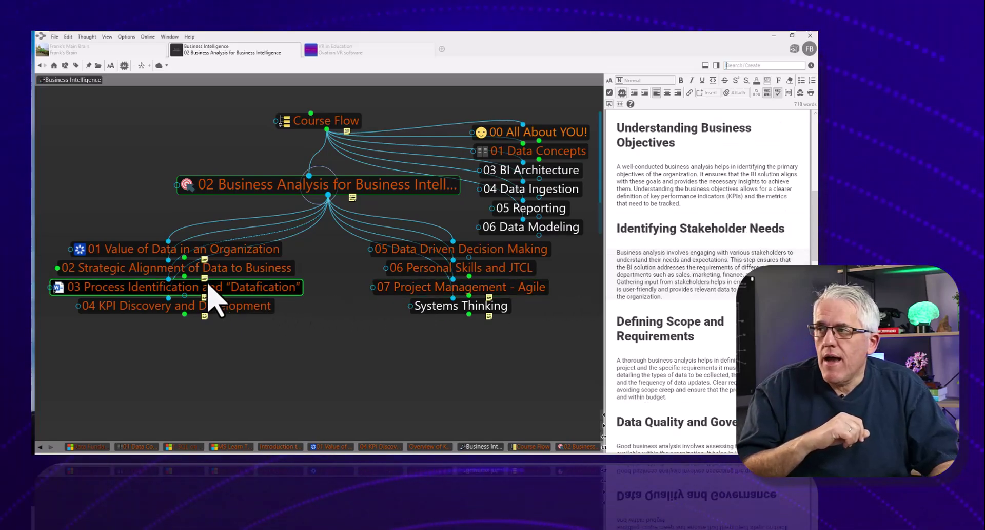
View the process map in the notes of 03 Process Identification and “Datafication”, and return to its parent thought
left_click(157, 289)
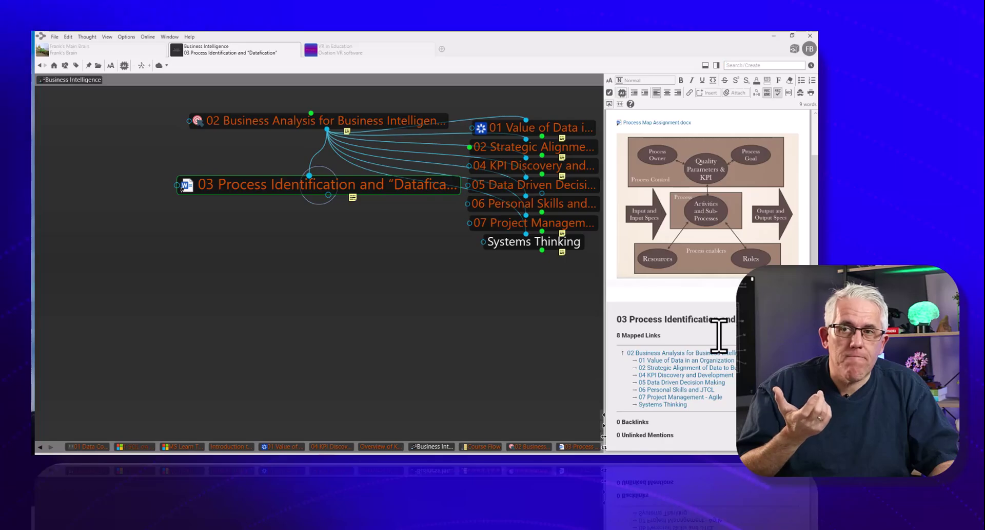
scroll(718, 331, "up", 2)
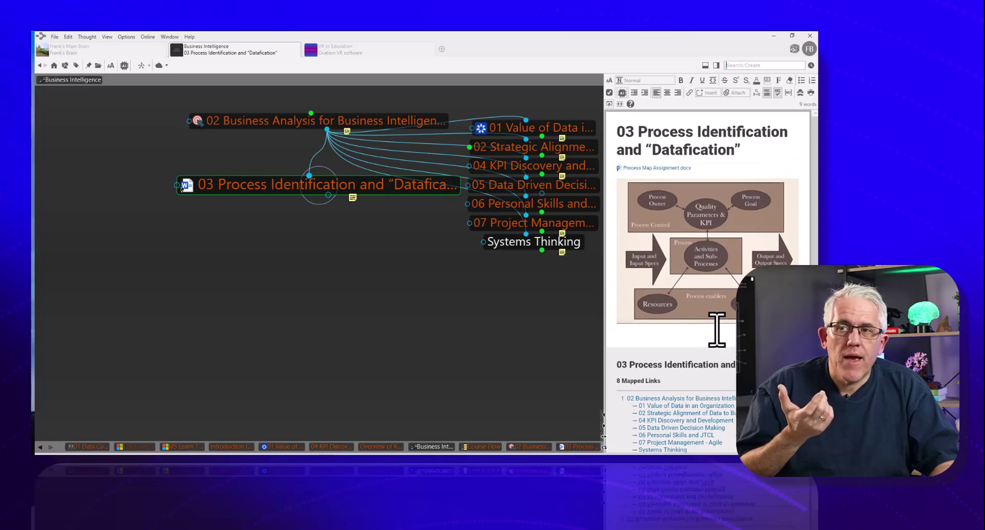
left_click(272, 123)
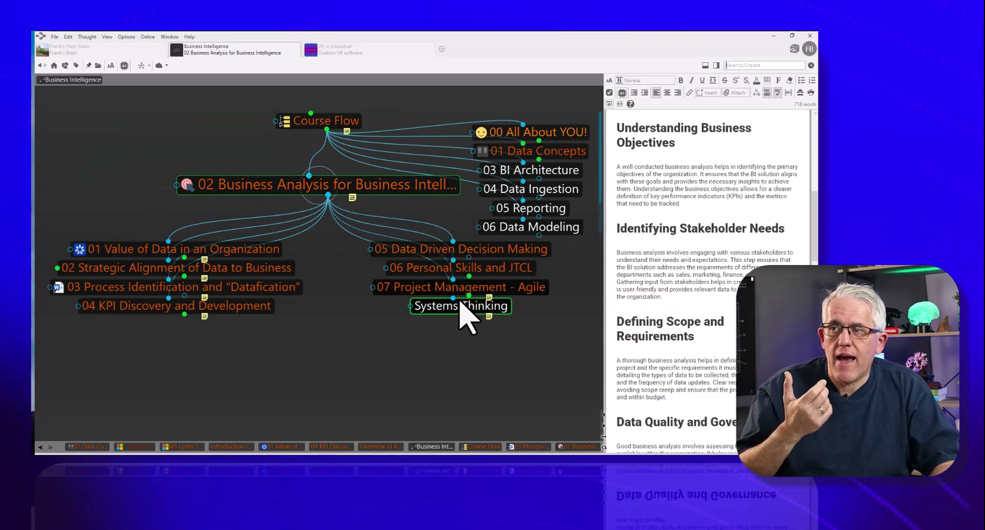
Look over the 07 Project Management - Agile thought and its sibling 01 Value of Data in an Organization
left_click(457, 284)
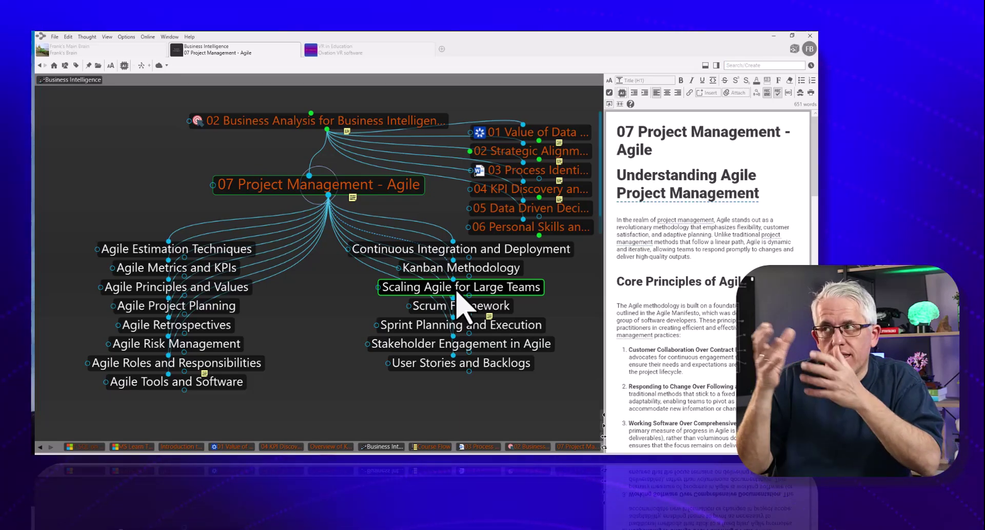
left_click(331, 122)
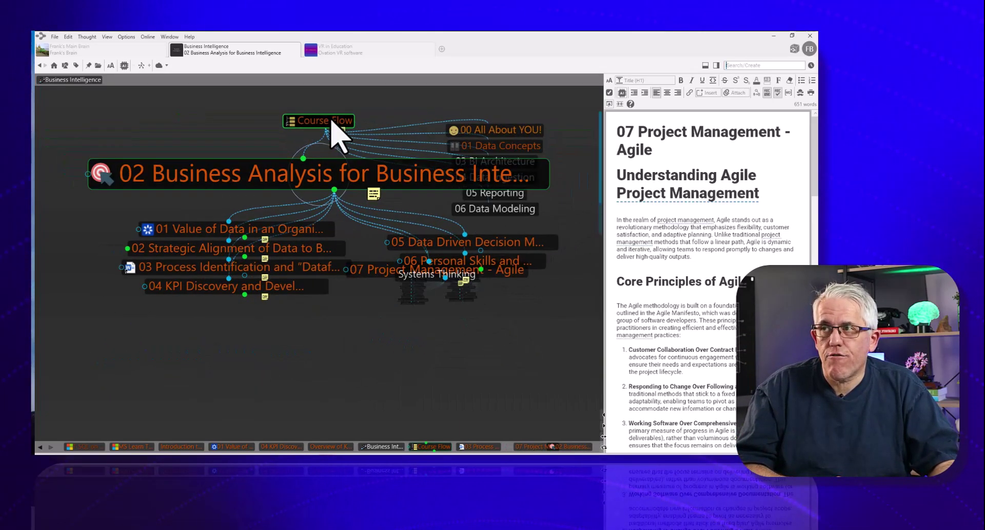
left_click(241, 255)
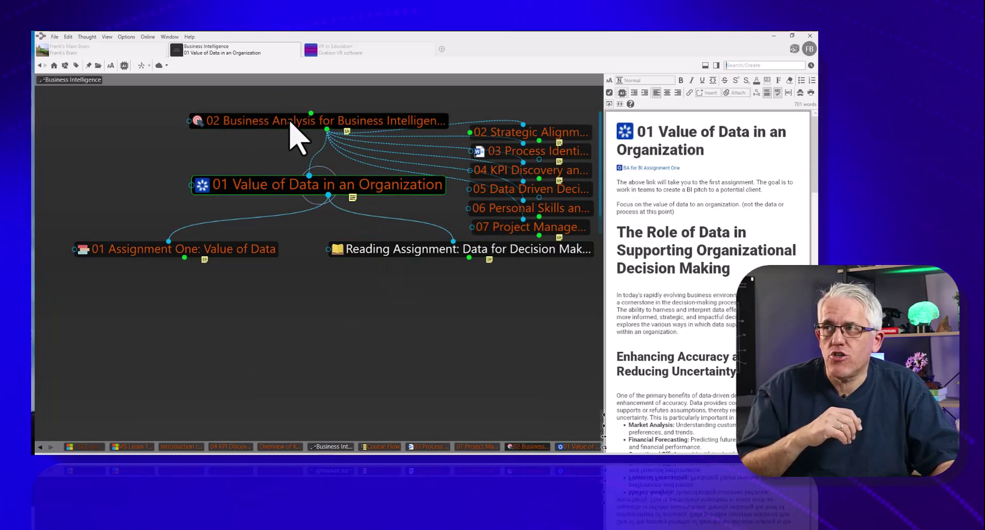
Go back up to the Course Flow thought and view its child 01 Data Concepts
left_click(295, 134)
left_click(319, 130)
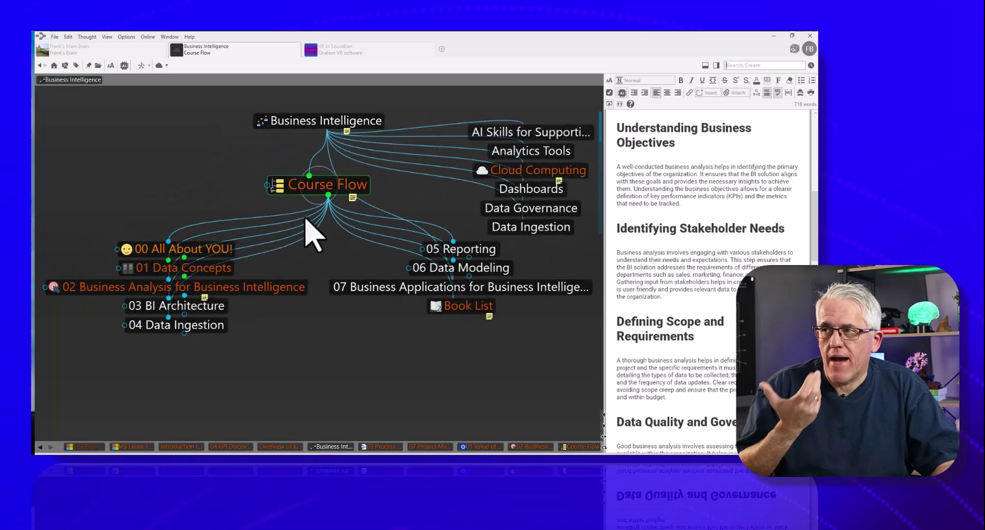
left_click(204, 269)
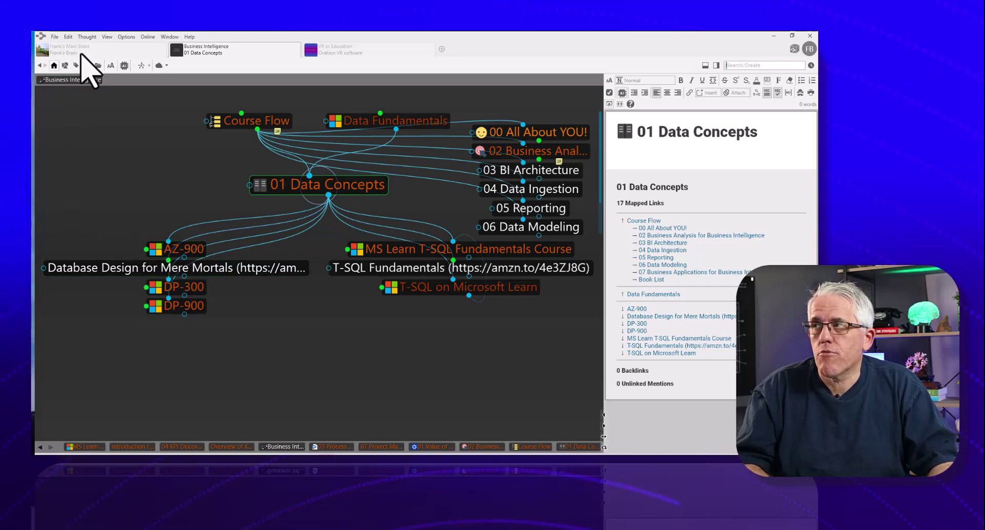
Create a new brain named Programming and widen its map area by narrowing the notes area
left_click(56, 37)
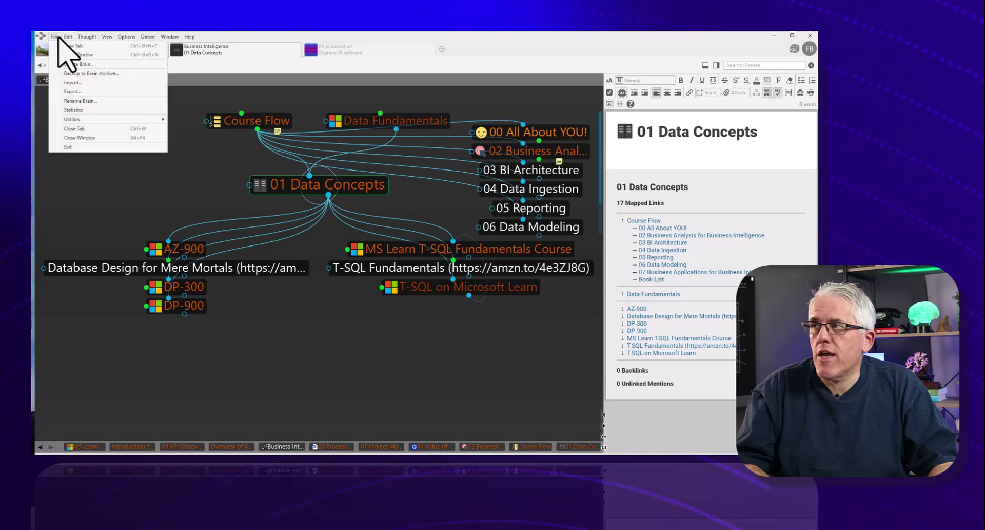
left_click(77, 63)
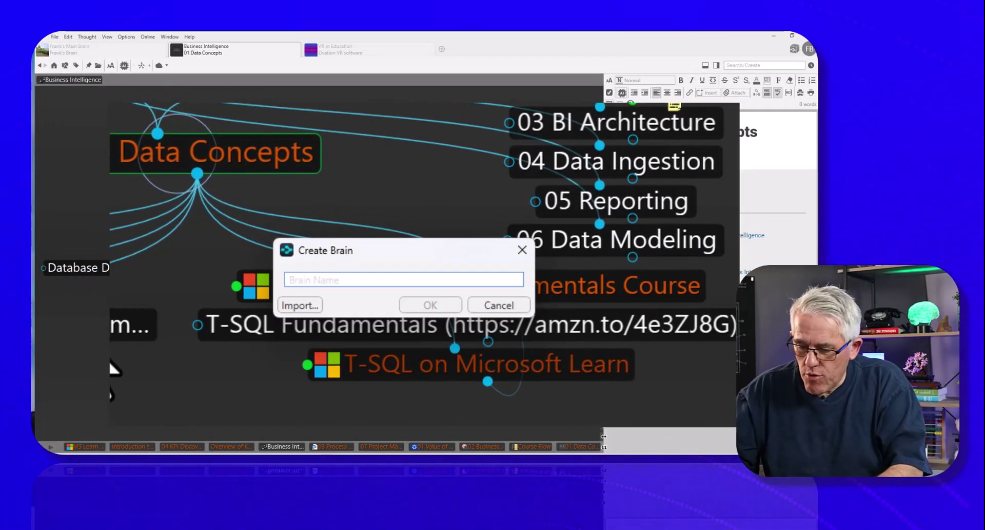
type("Pror")
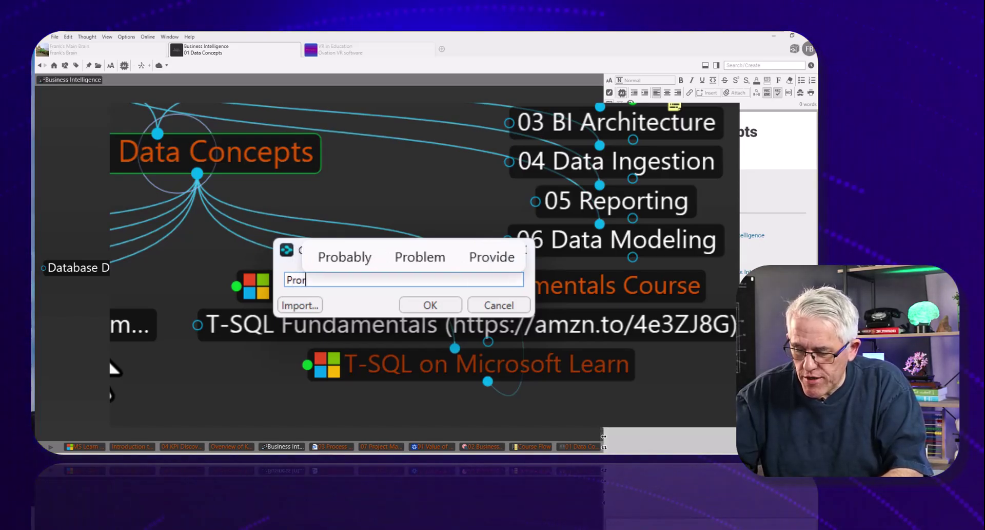
type("gommion")
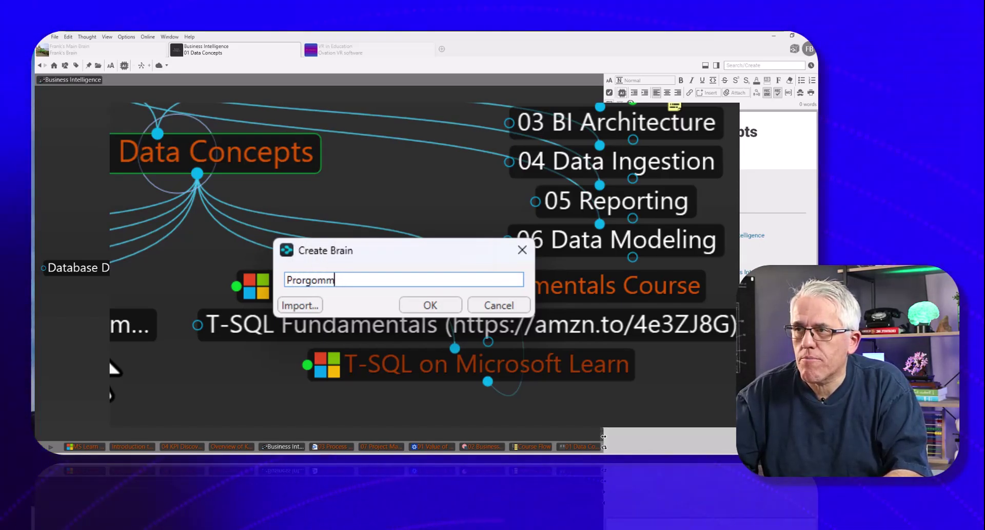
key("BackSpace")
key("BackSpace")
type("g")
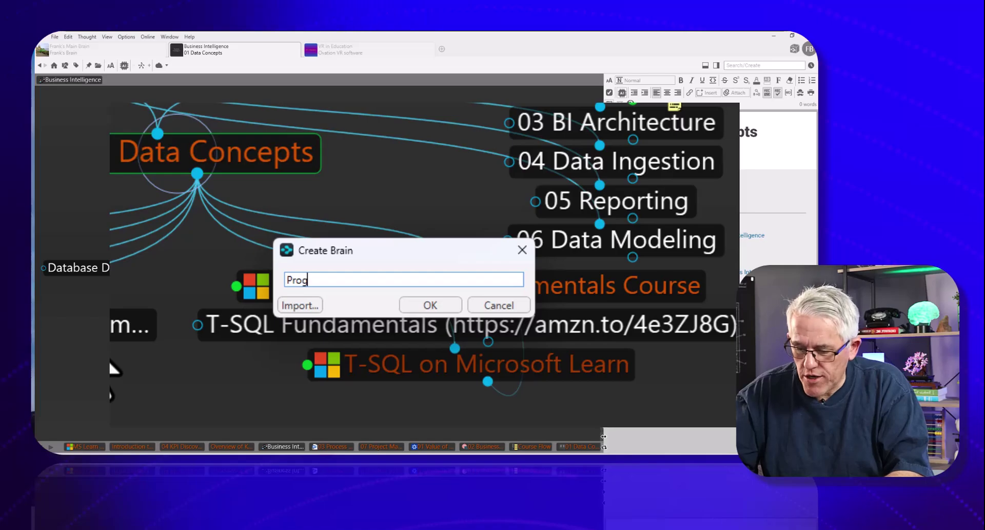
type("rammin")
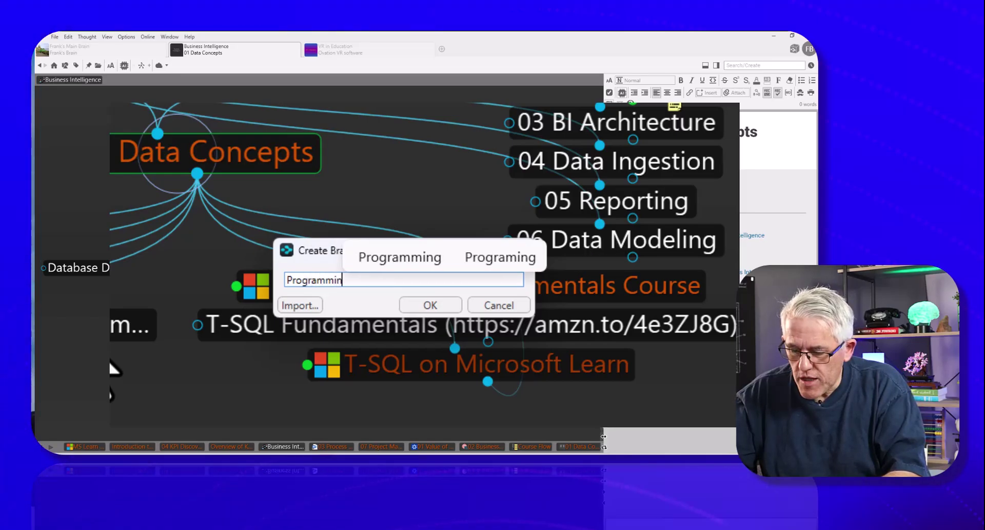
type("g")
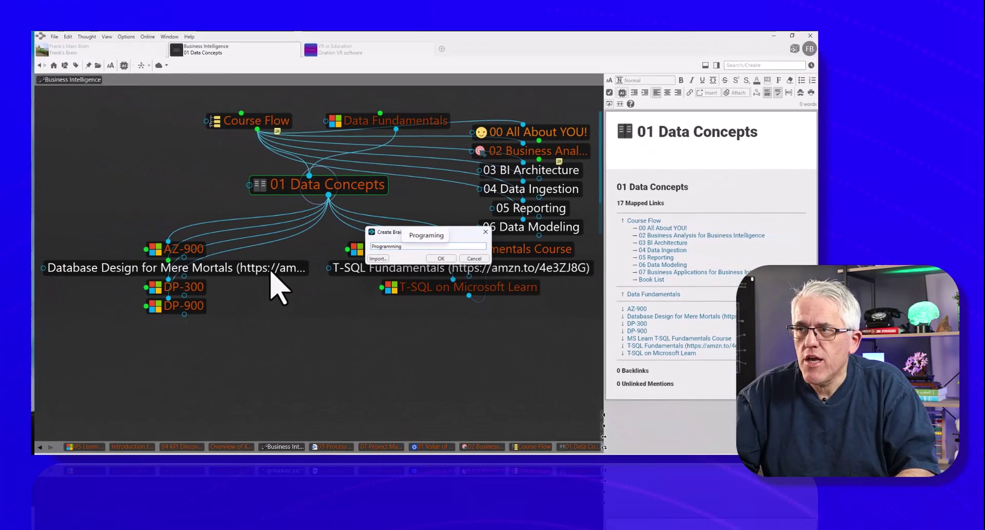
key("Escape")
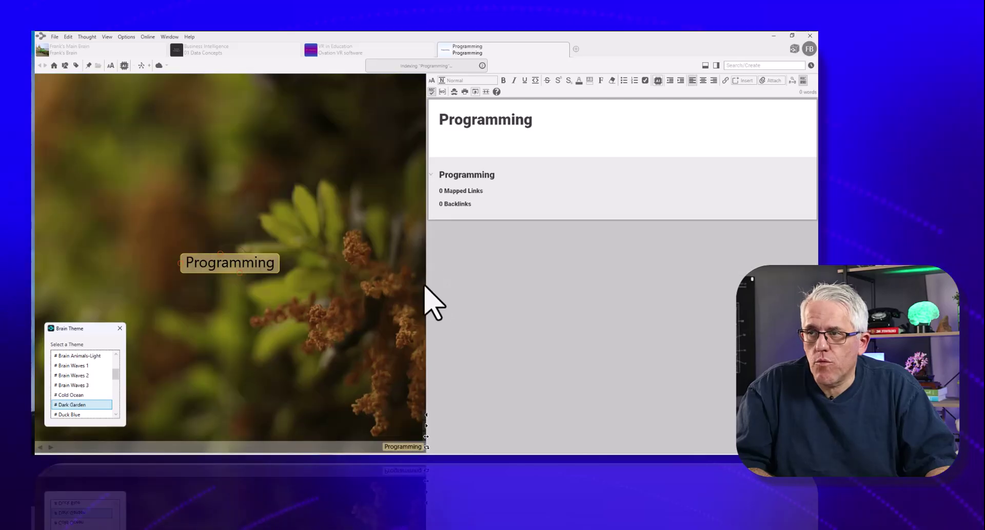
left_click_drag(425, 284, 604, 287)
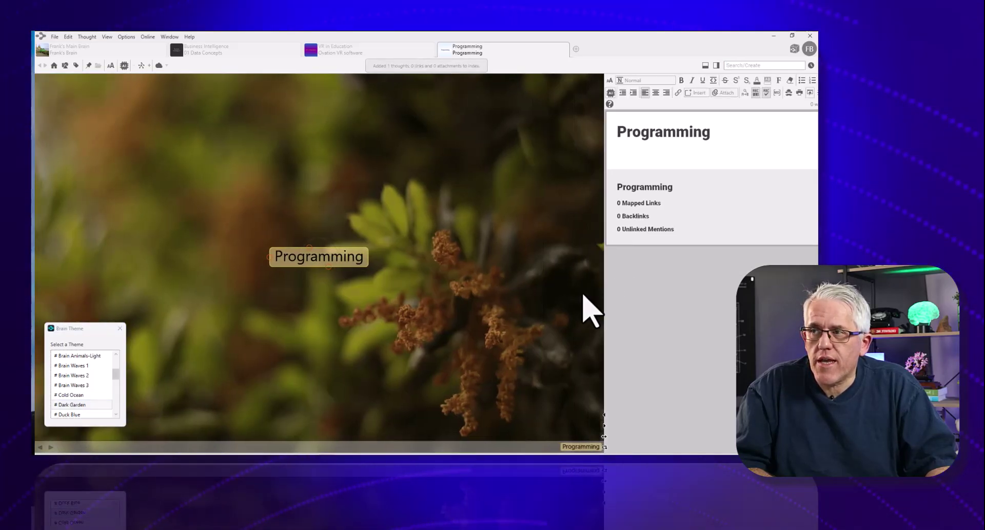
Try the Cold Ocean and Light Blue Default themes on the Programming brain
left_click(72, 394)
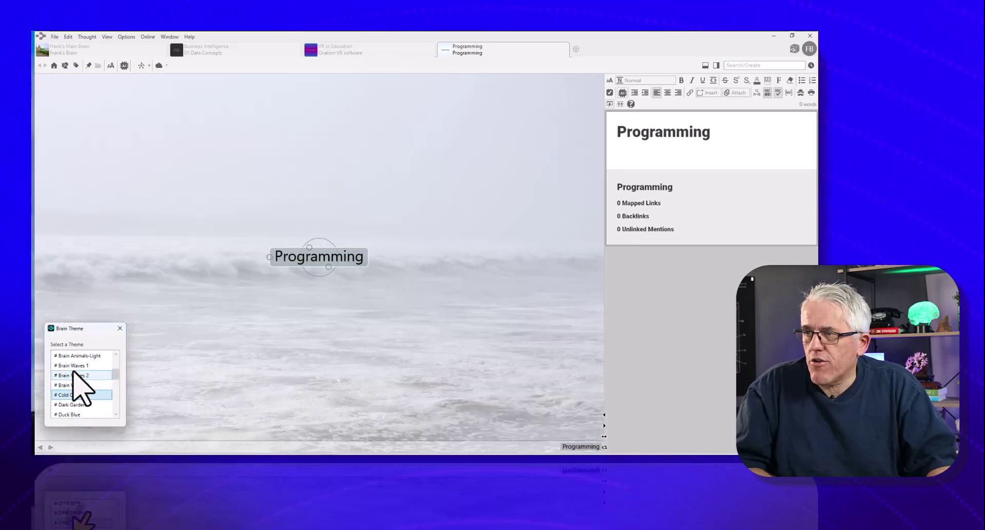
scroll(73, 372, "up", 3)
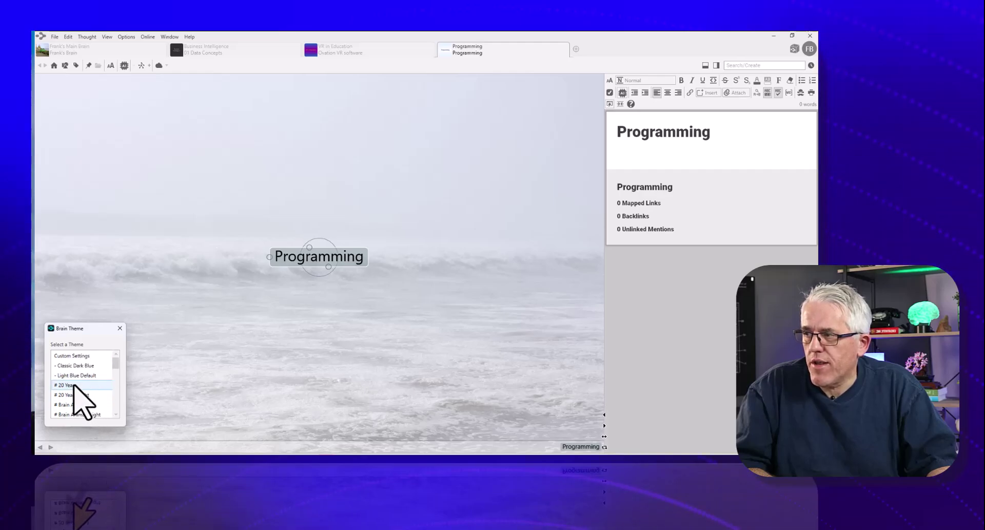
left_click(79, 375)
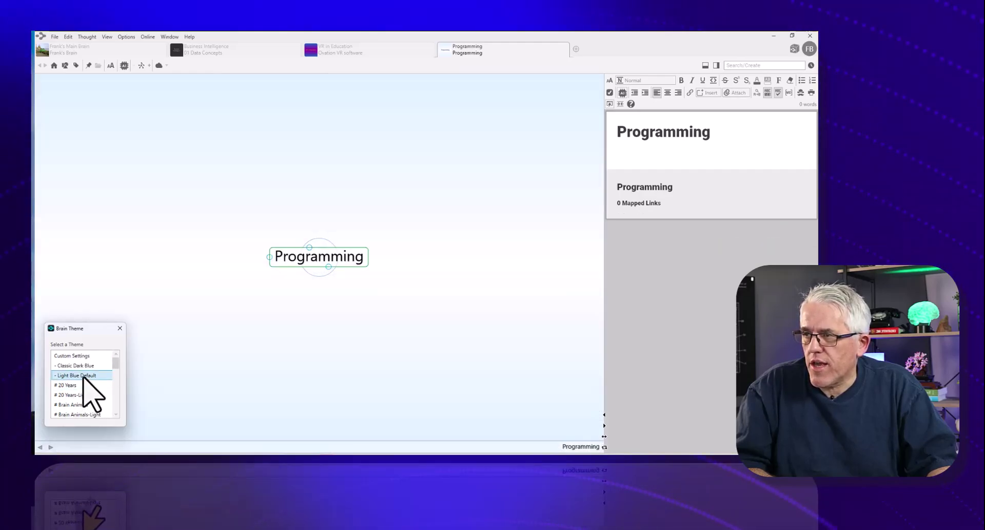
Apply the Solid Black theme to the Programming brain and close the theme chooser
scroll(90, 380, "down", 5)
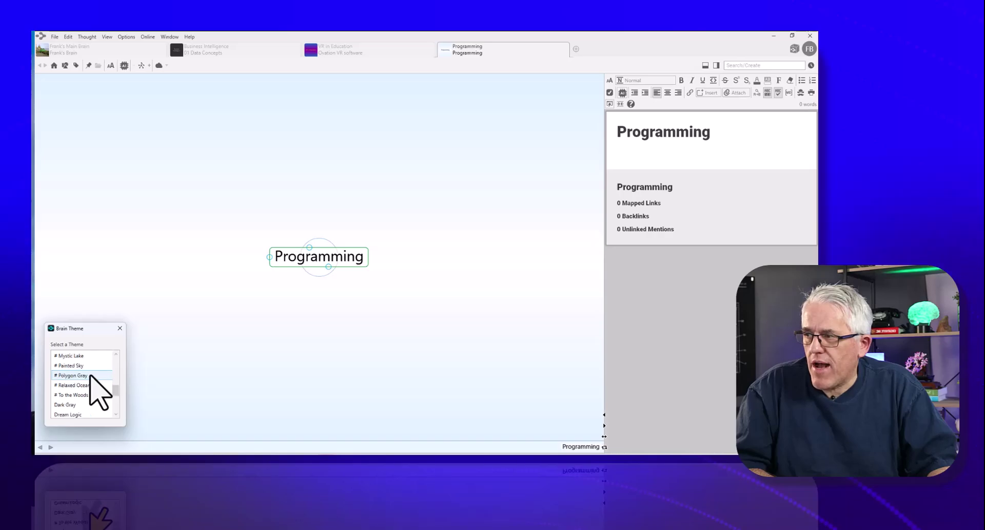
scroll(77, 406, "down", 3)
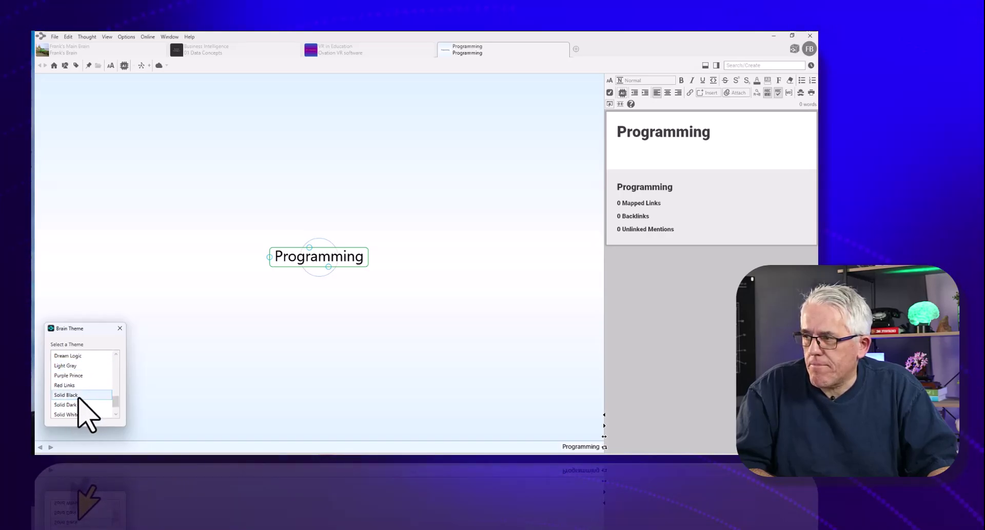
left_click(78, 394)
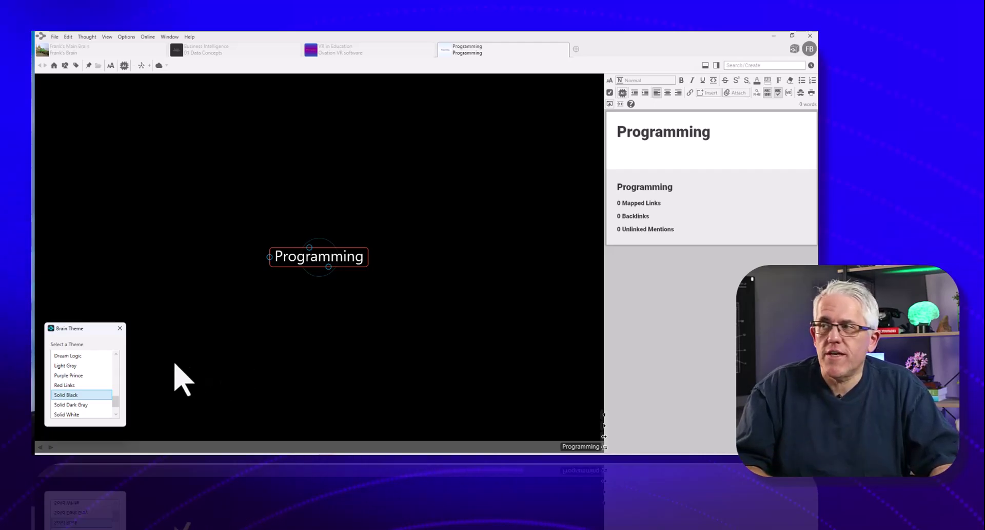
left_click(119, 328)
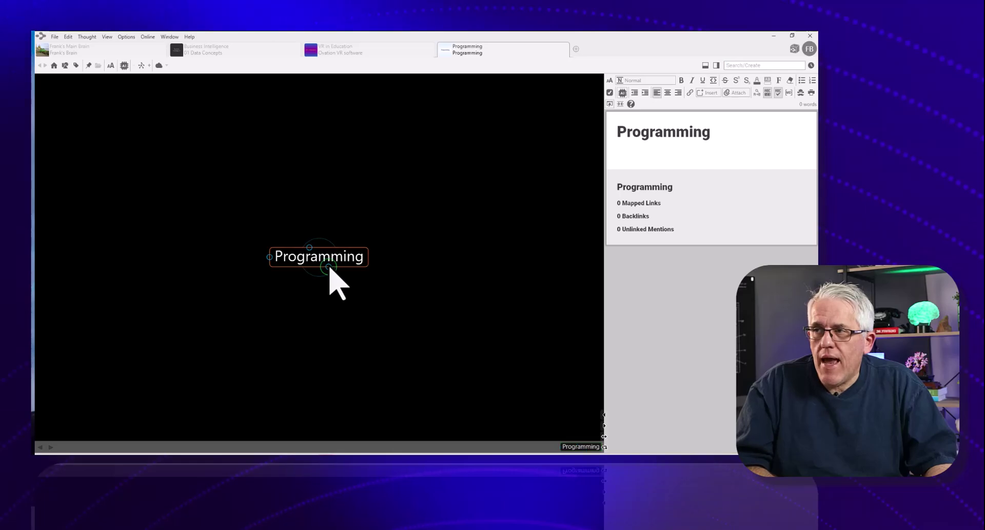
Add a child thought named "00 What is Programming" under the Programming thought
left_click_drag(330, 268, 447, 311)
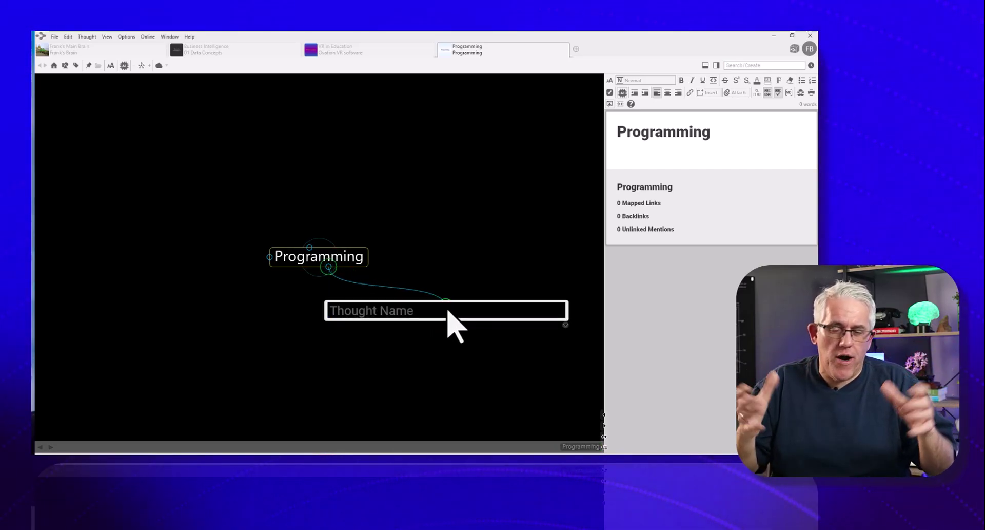
type("00")
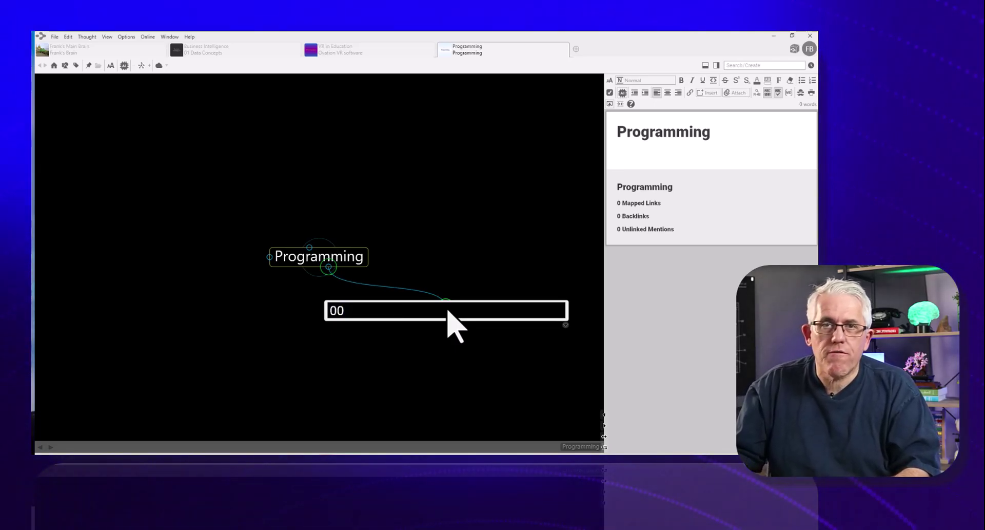
type(" W")
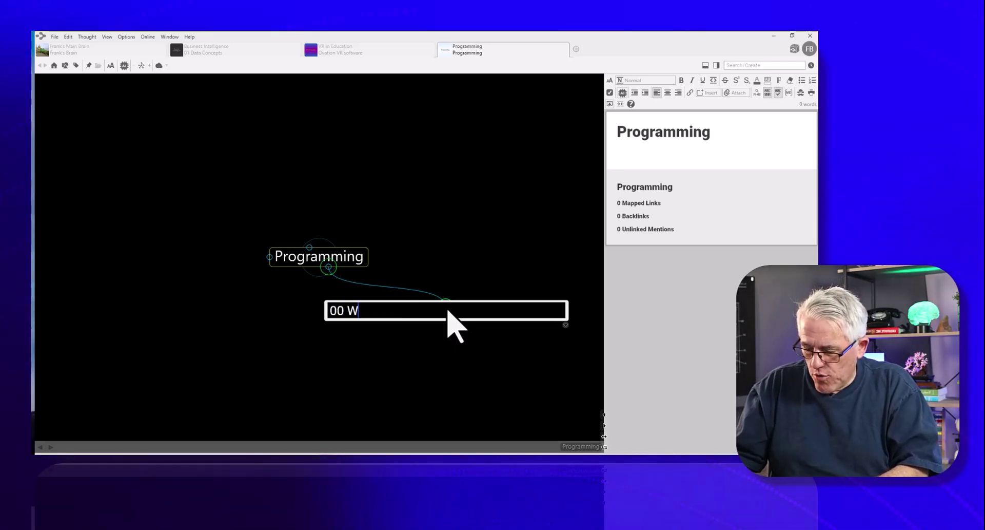
type("hat ois")
key("BackSpace")
key("BackSpace")
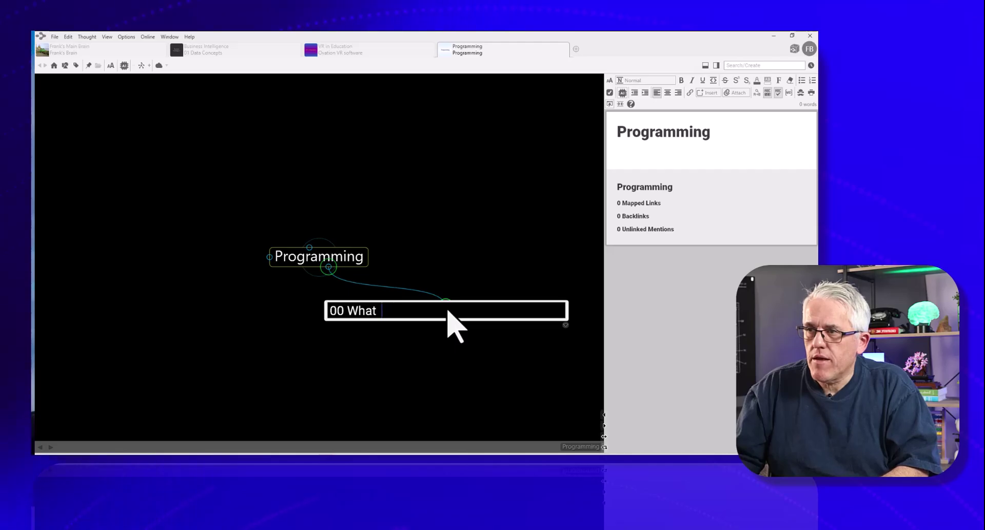
type("is Prog")
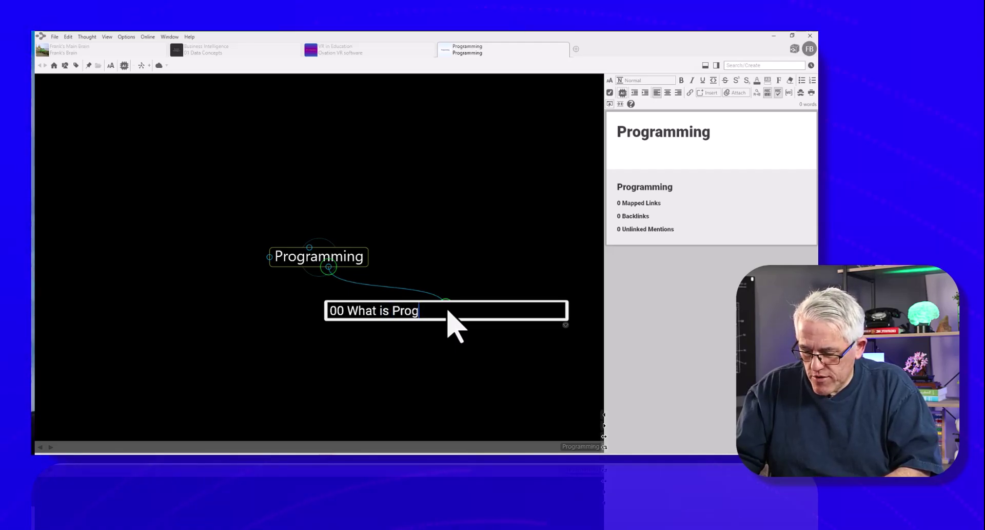
type("ramming")
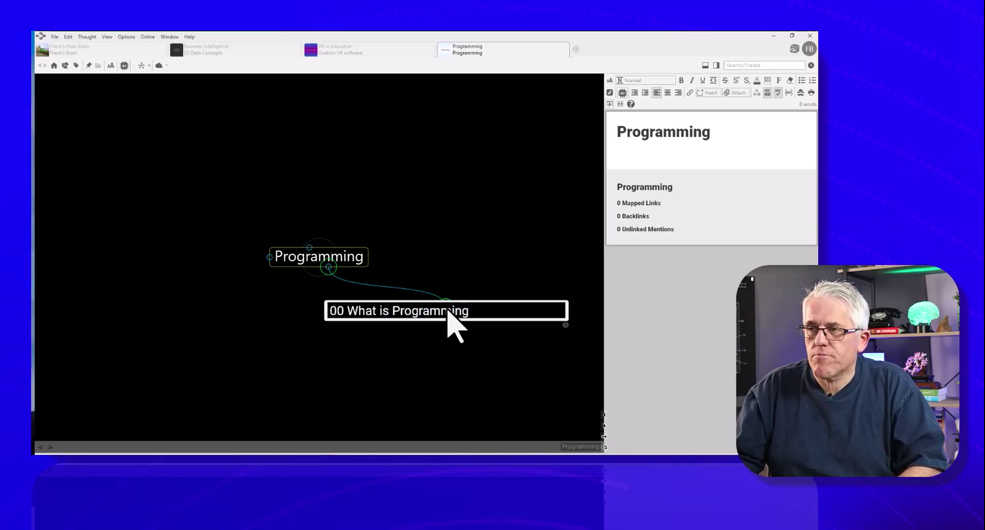
key("Return")
Add a child thought named "01 Concepts in Programming" under the Programming thought
left_click_drag(328, 266, 430, 308)
type("01")
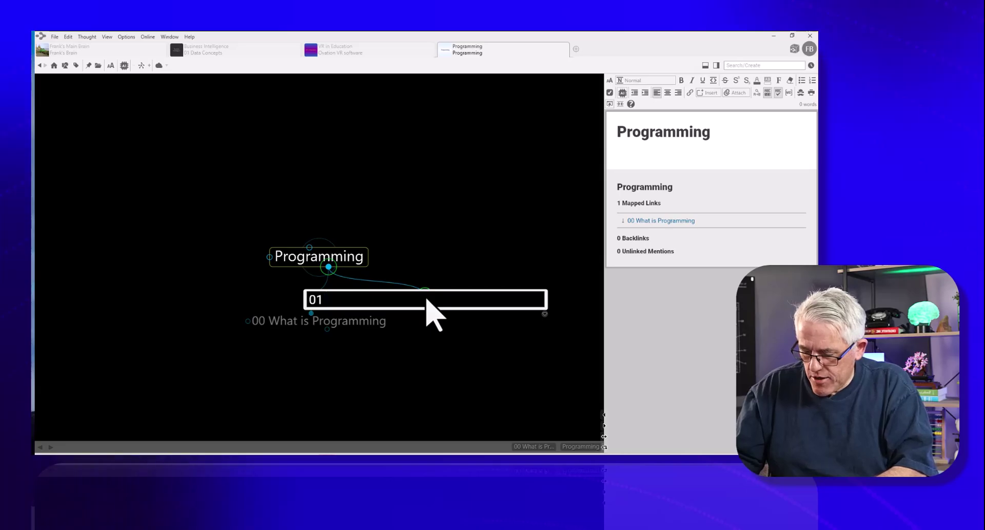
type(" Con")
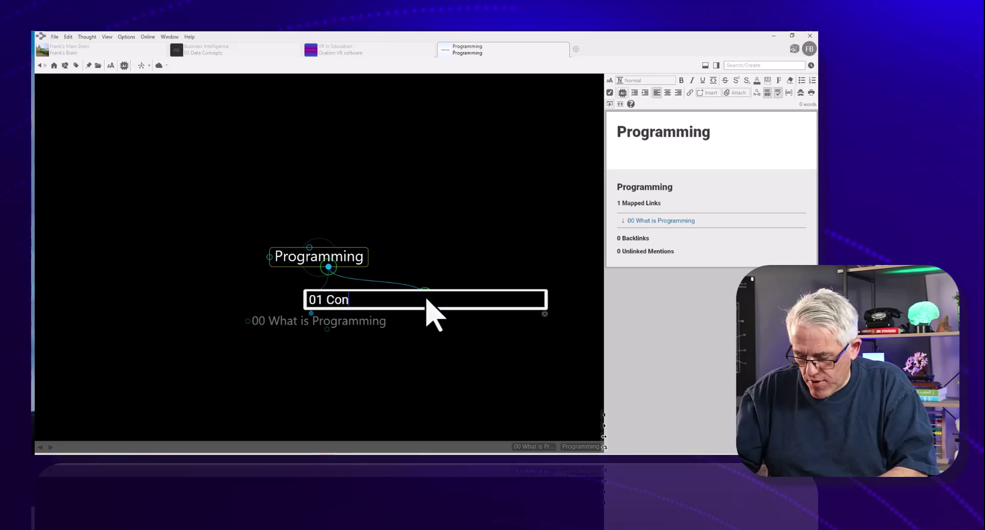
type("cepts in")
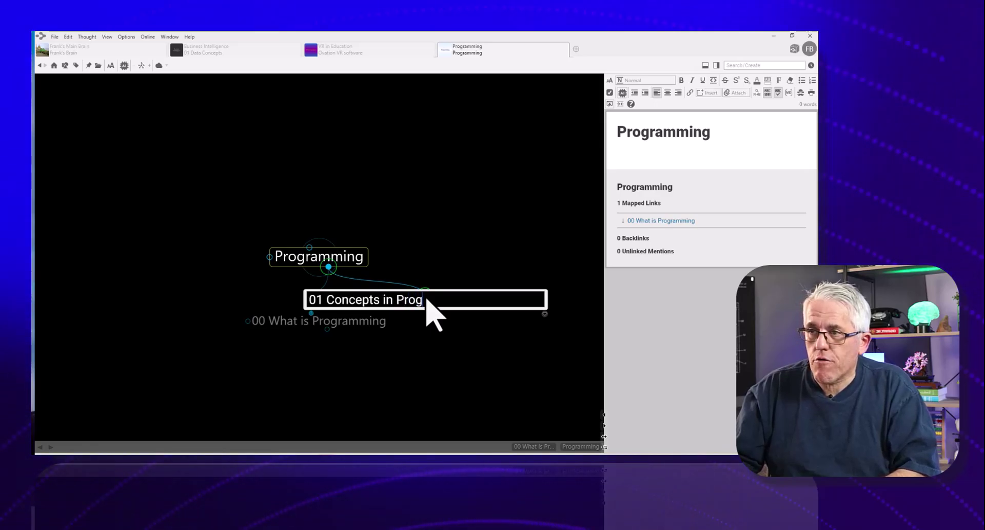
type("Progra")
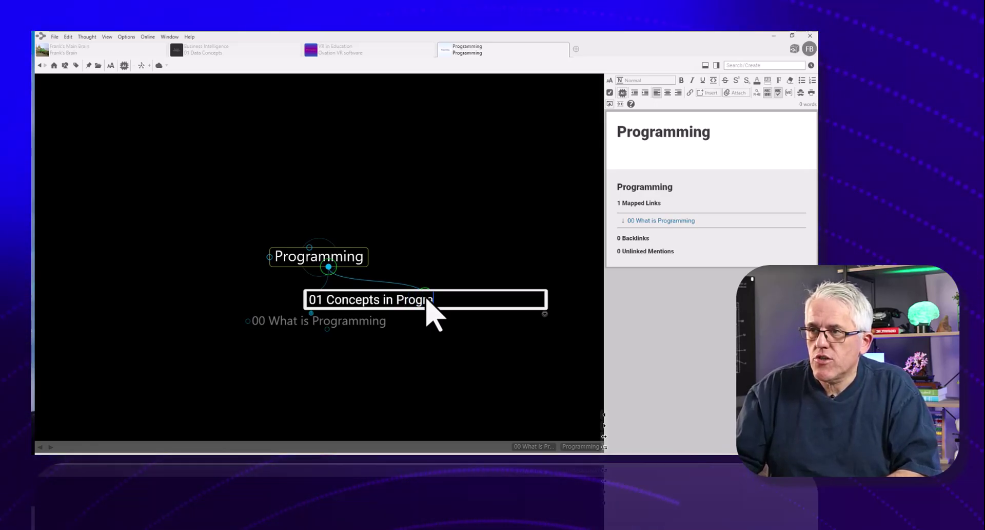
type("mming")
key("Return")
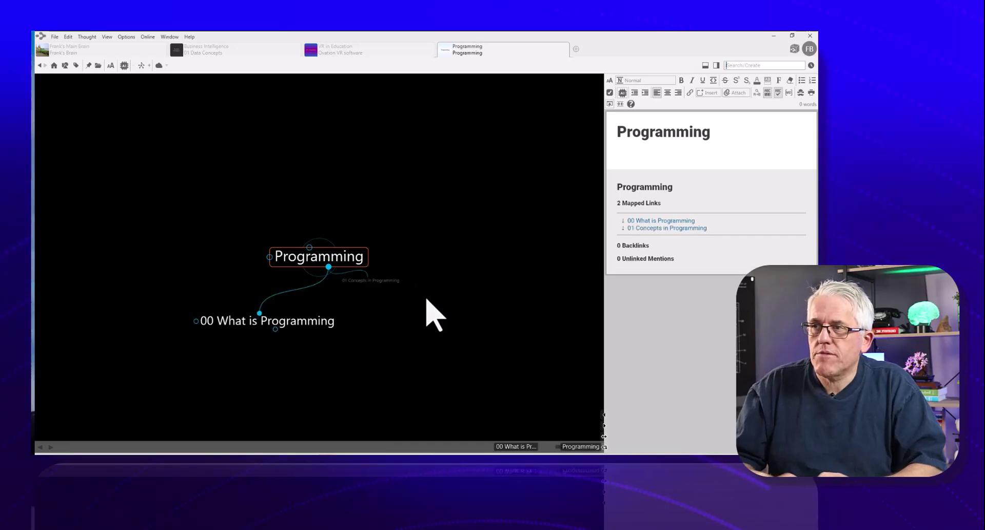
Add a child thought named "02 Programming Languages" under the Programming thought
left_click_drag(328, 267, 358, 370)
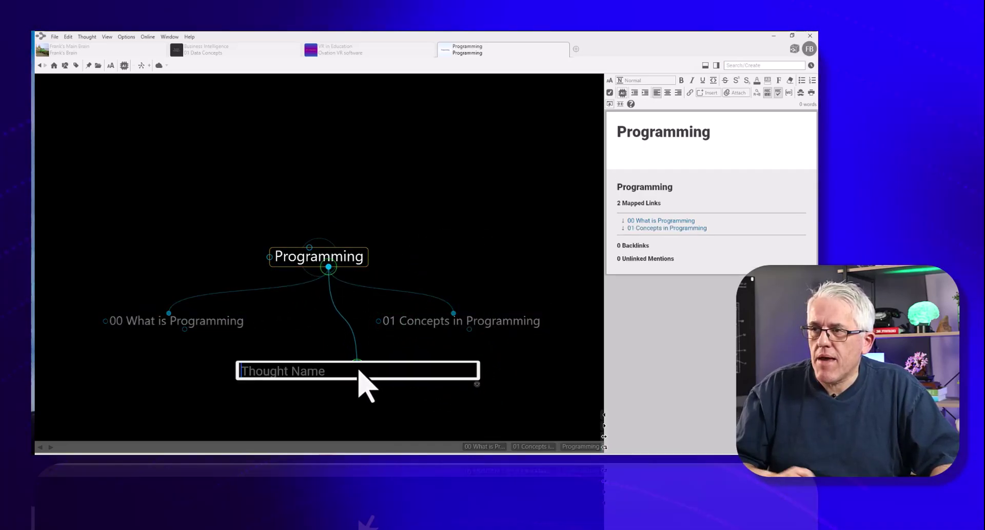
type("02")
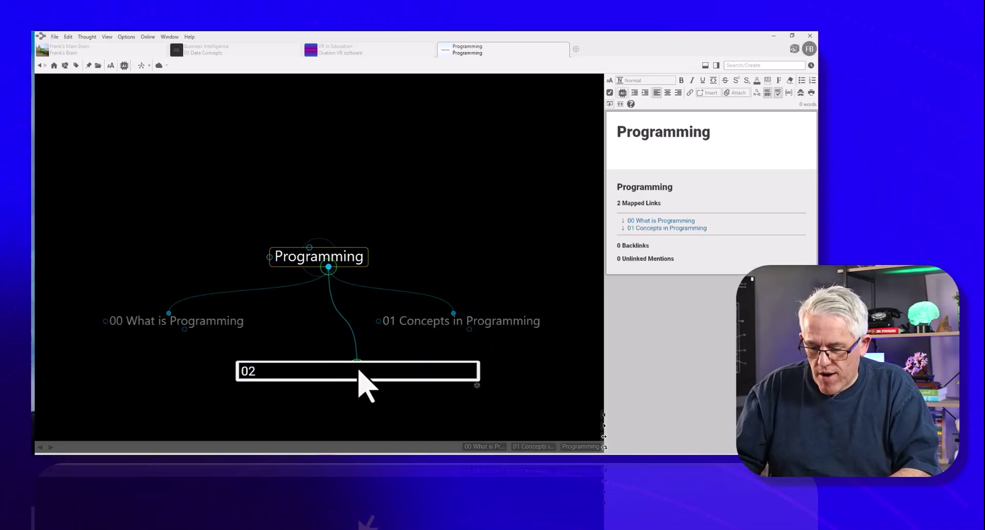
type(" Progra")
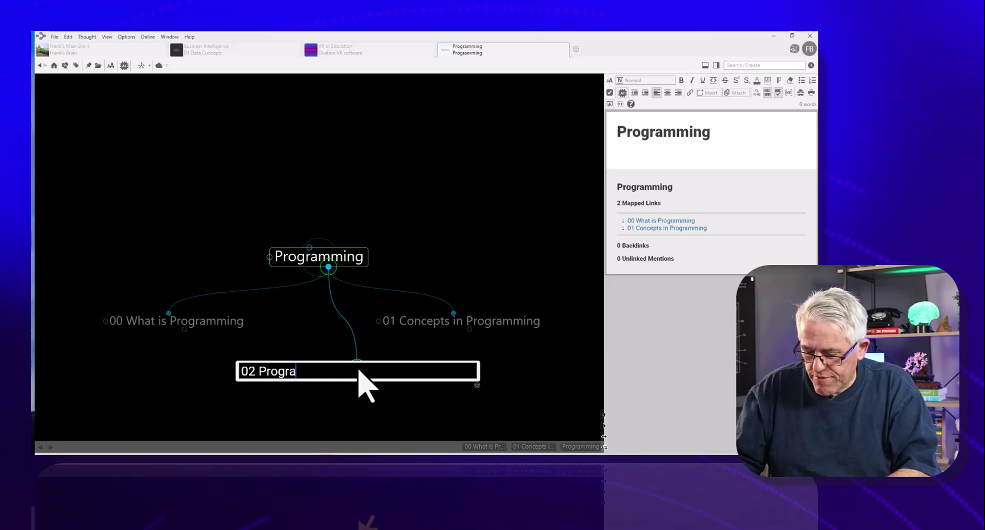
type("mming Lan")
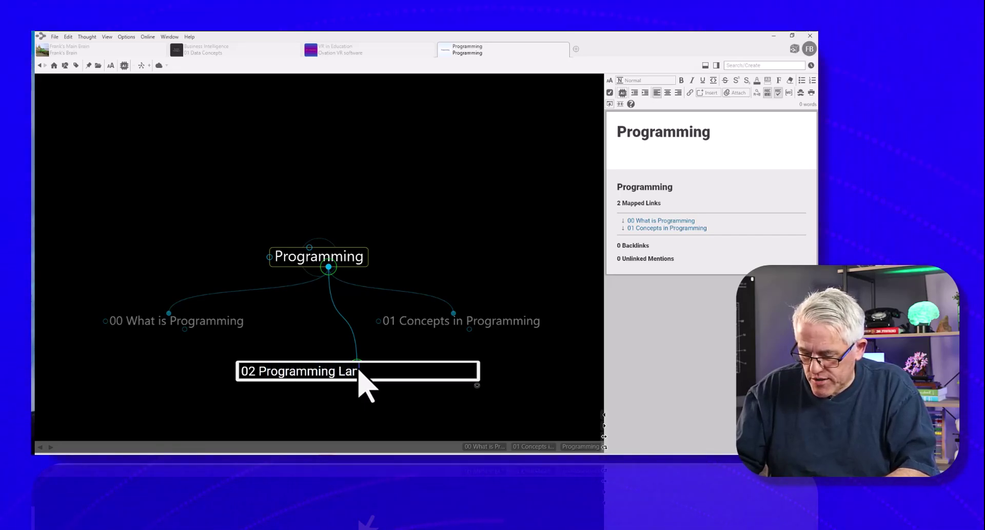
type("guages")
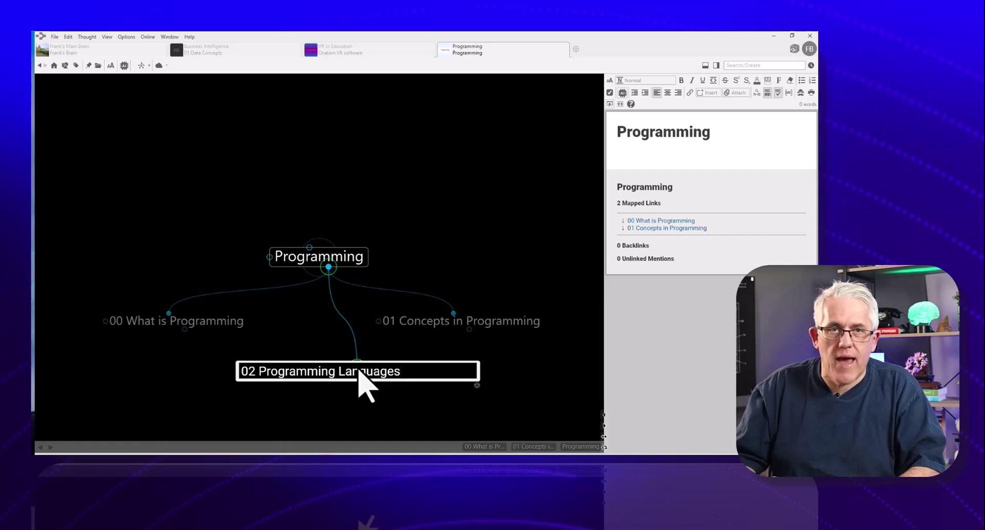
key("Return")
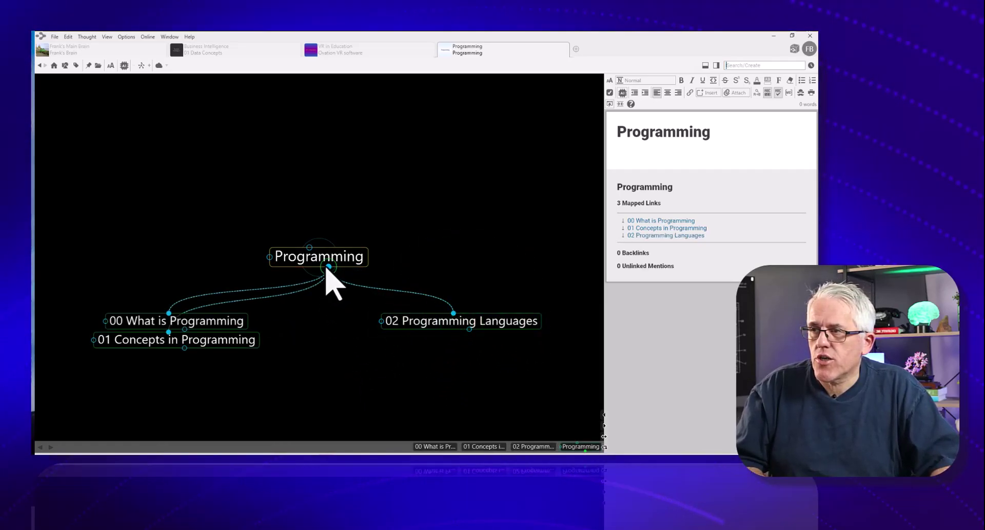
Add a child thought named "03 Environments for Programmning" under the Programming thought
left_click_drag(329, 267, 385, 376)
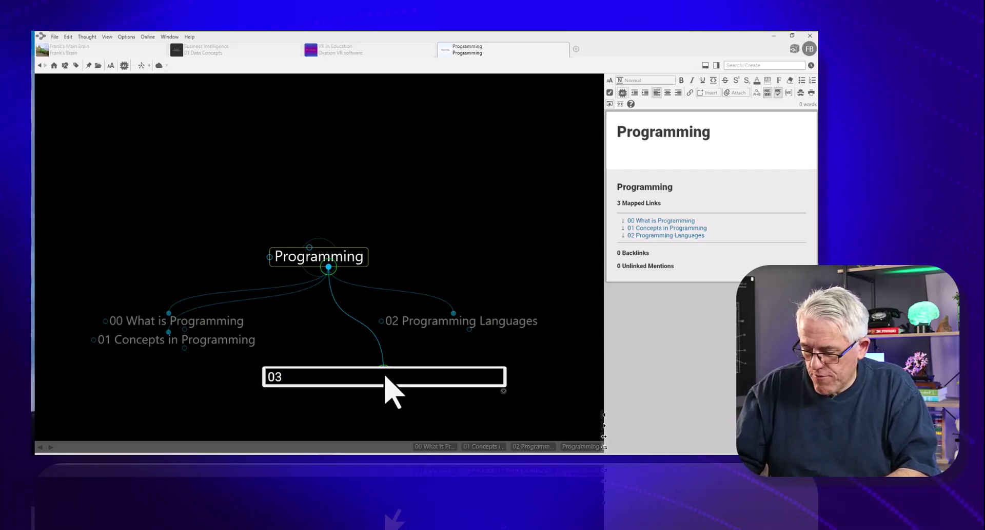
type("E")
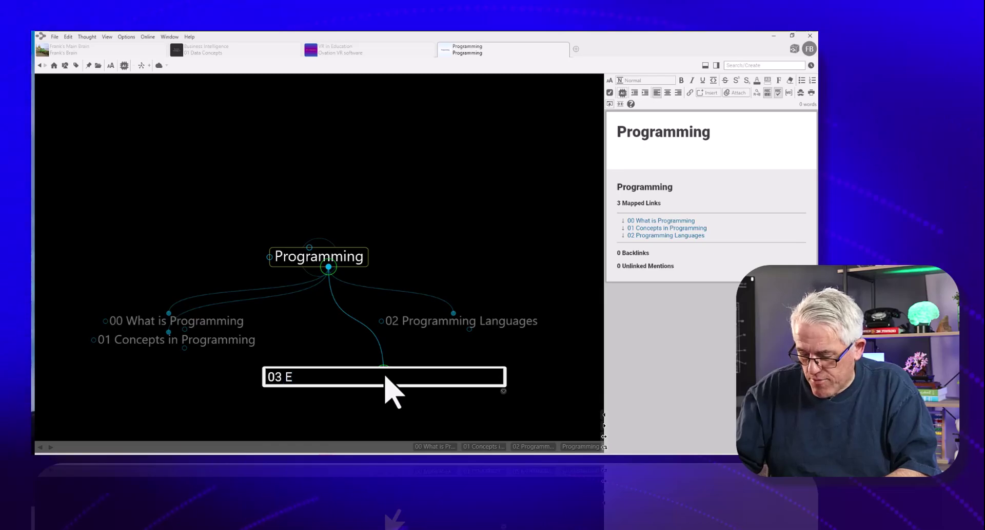
type("nvironments")
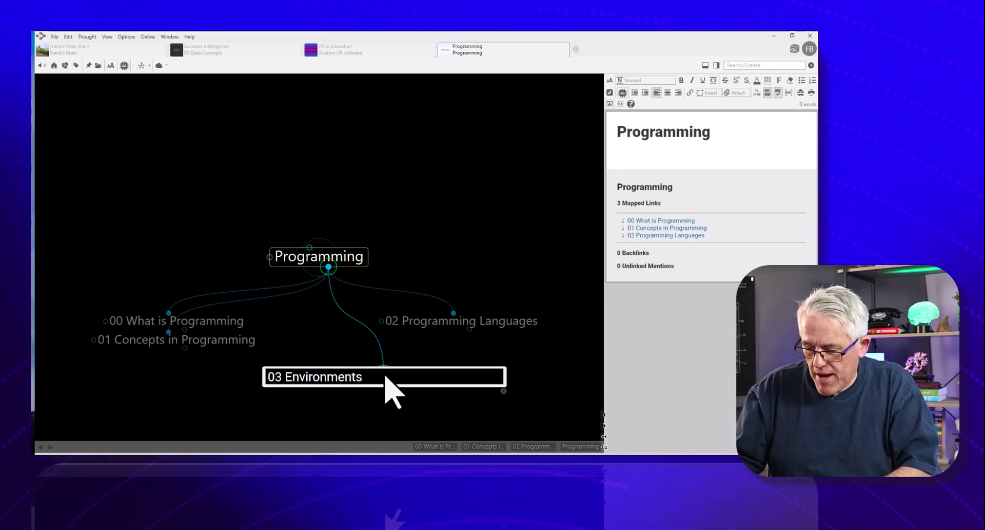
type(" for Pro")
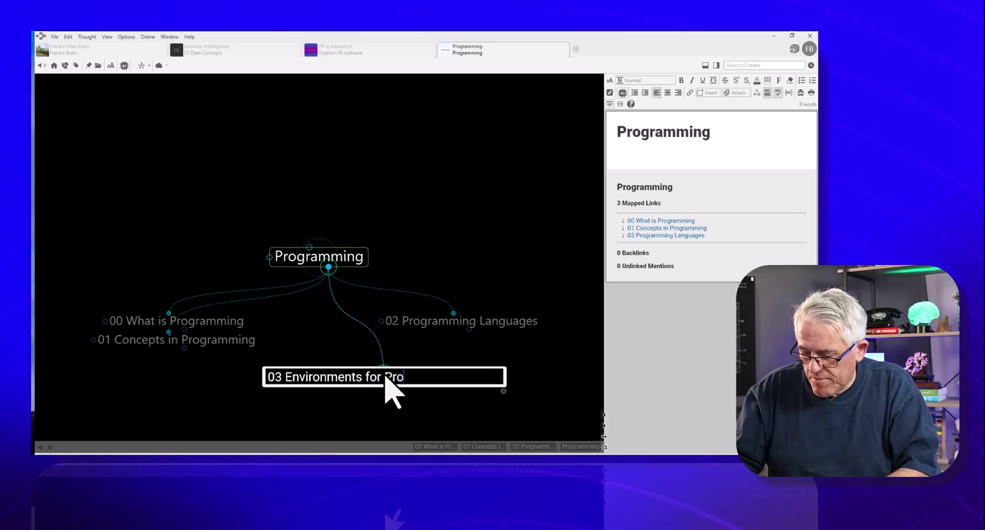
type("grammnig")
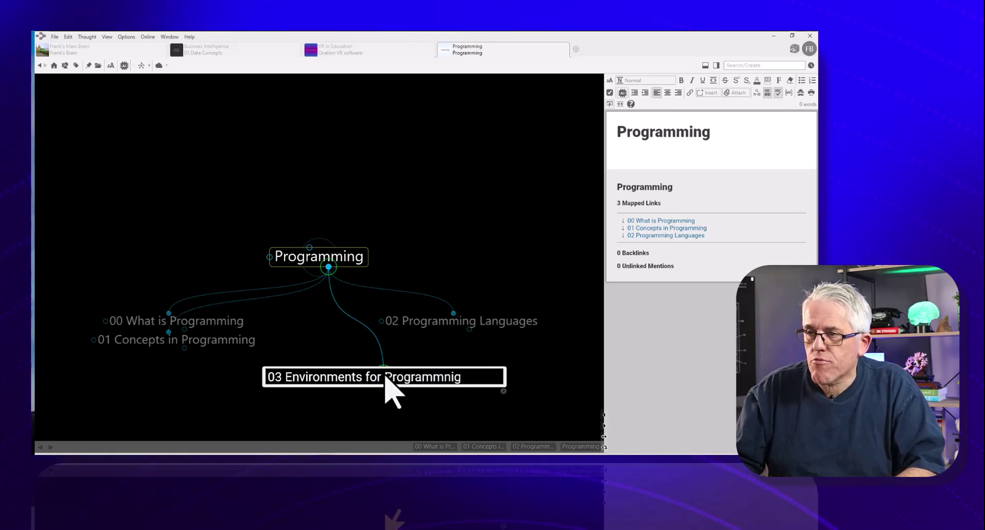
key("BackSpace")
type("m")
key("BackSpace")
key("BackSpace")
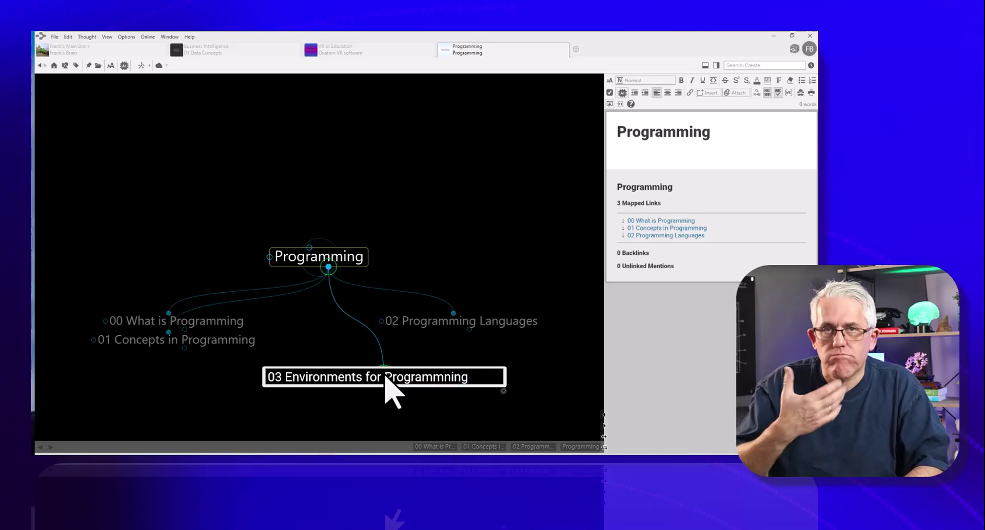
key("Return")
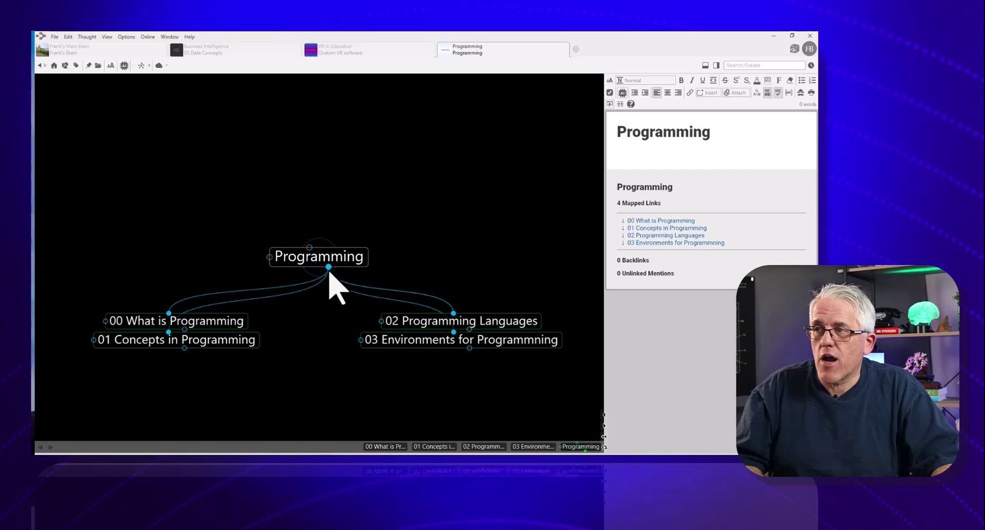
Add a child thought named "04 Tools for Programming" under the Programming thought
left_click_drag(328, 267, 361, 383)
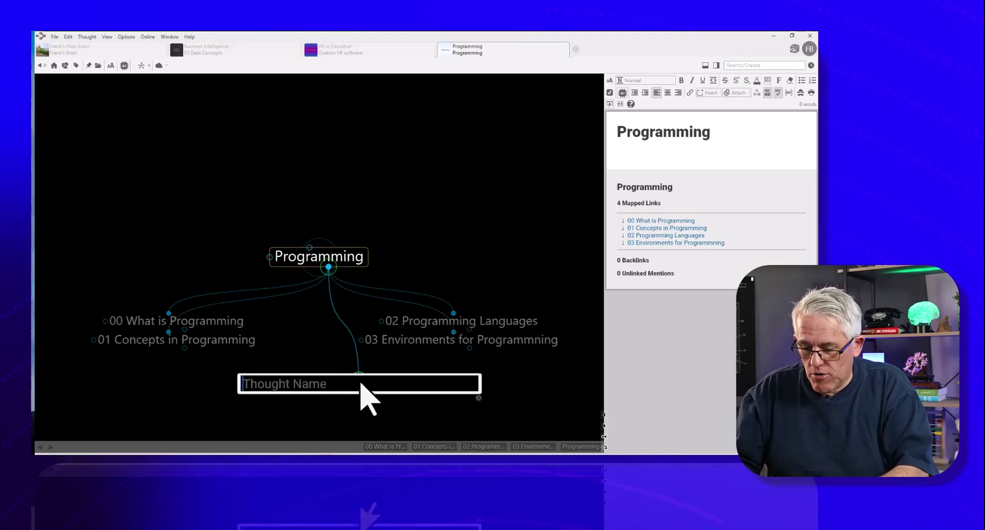
type("04 T")
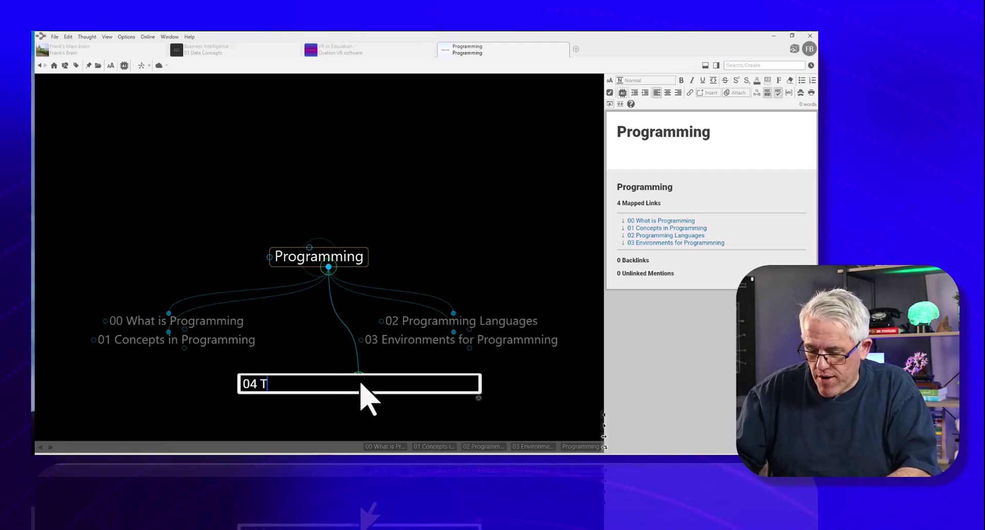
type("ools for ")
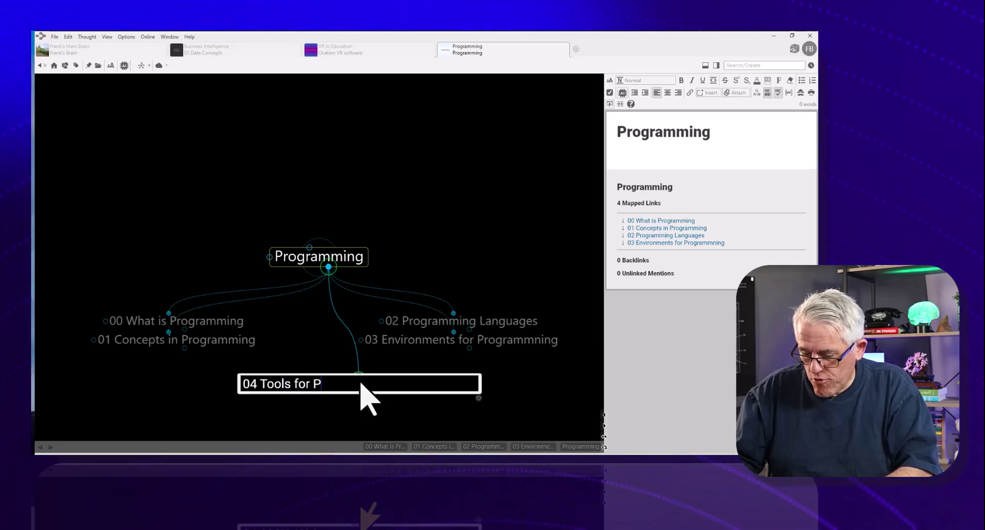
type("Progra")
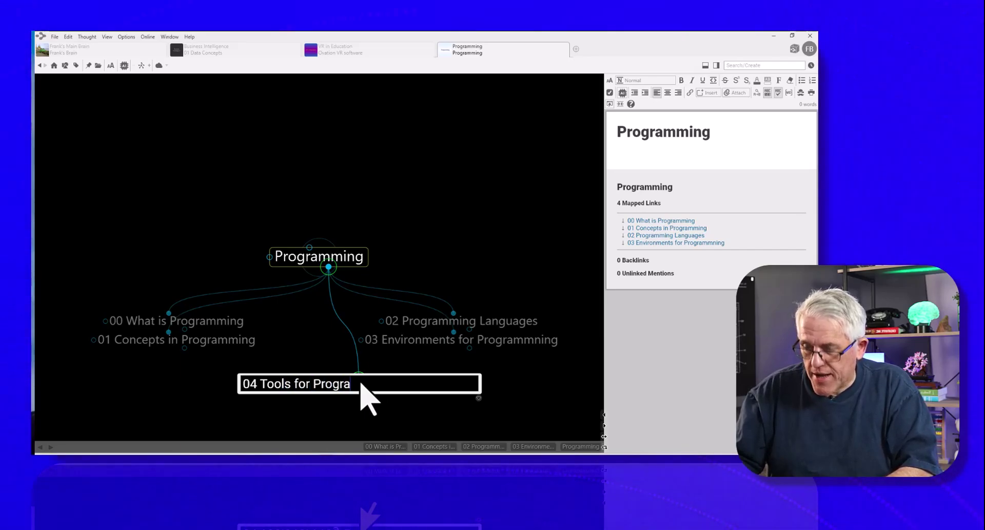
type("mmun")
key("BackSpace")
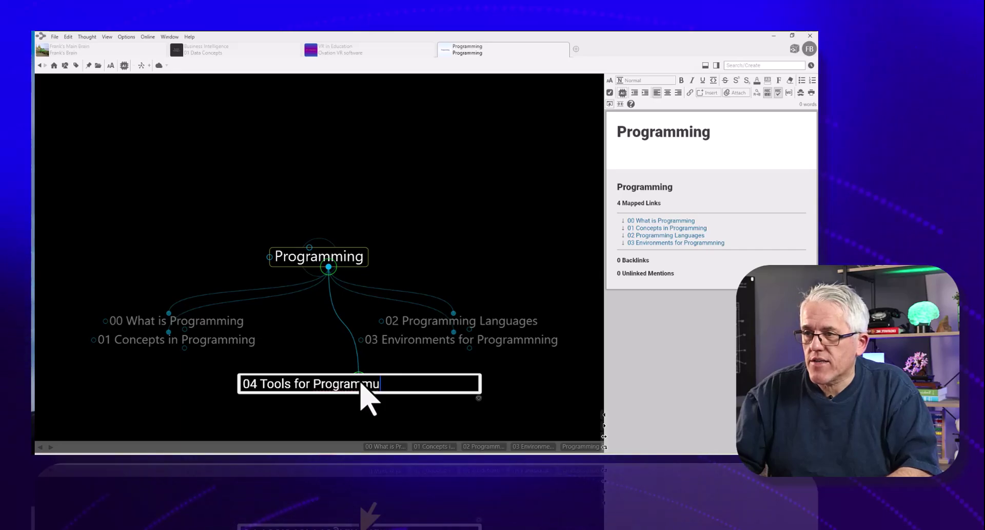
key("Return")
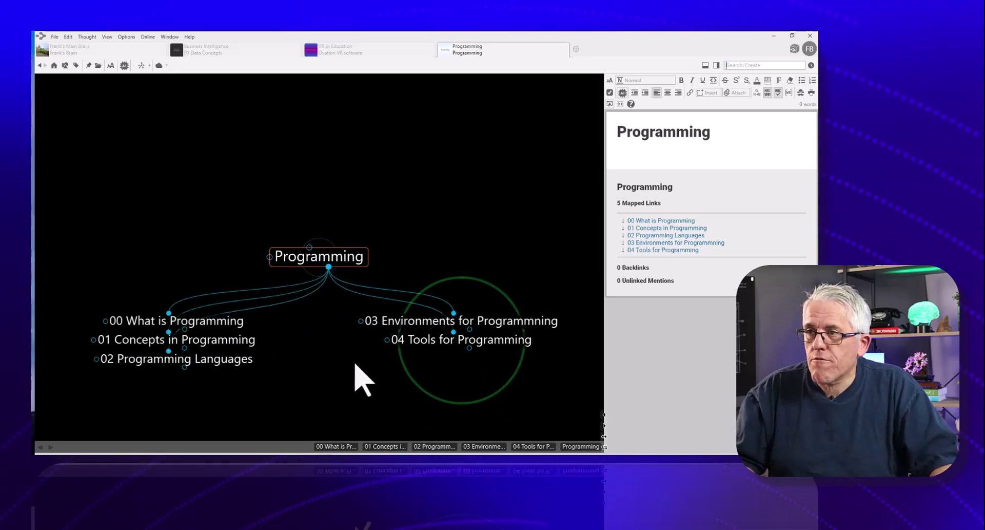
Add a child thought named "05 Careers in Progammin" under the Programming thought
left_click_drag(328, 267, 374, 402)
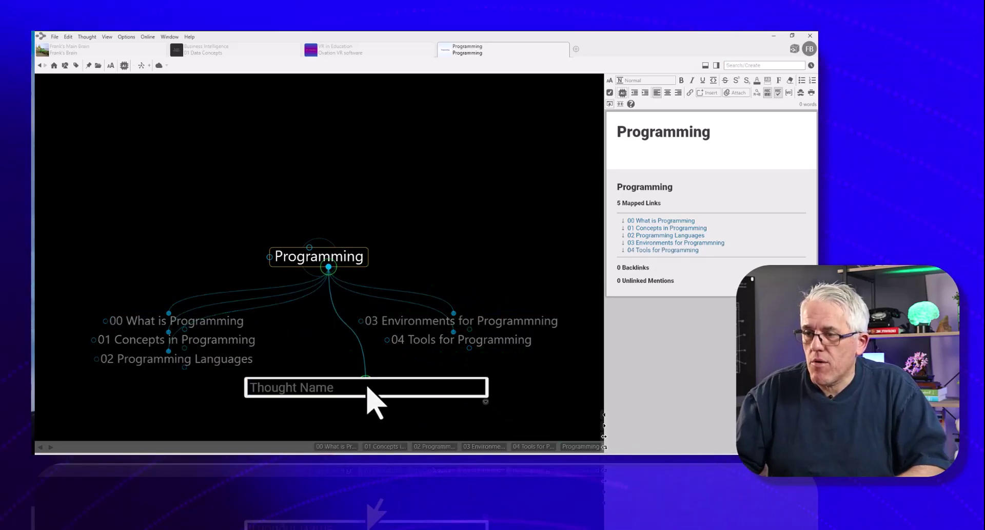
type("05")
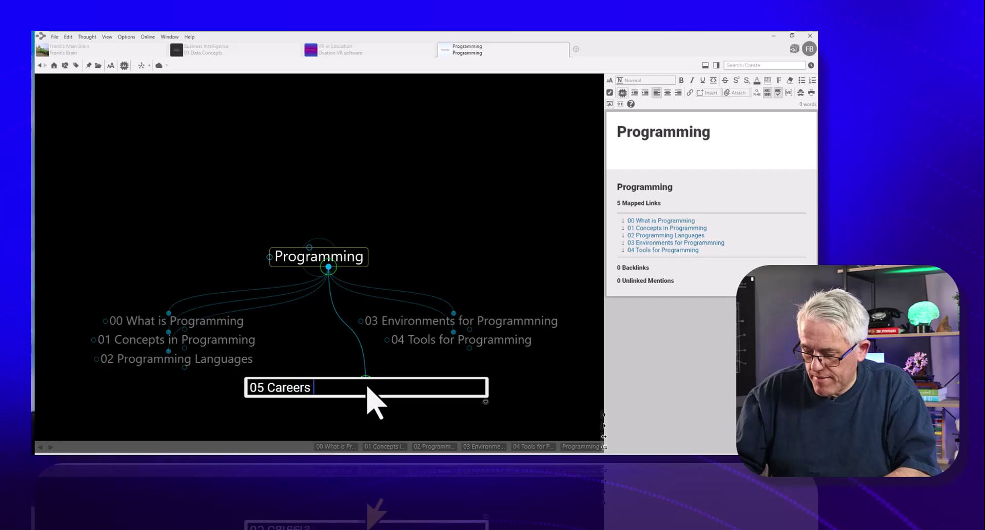
type("Careers in Progammin")
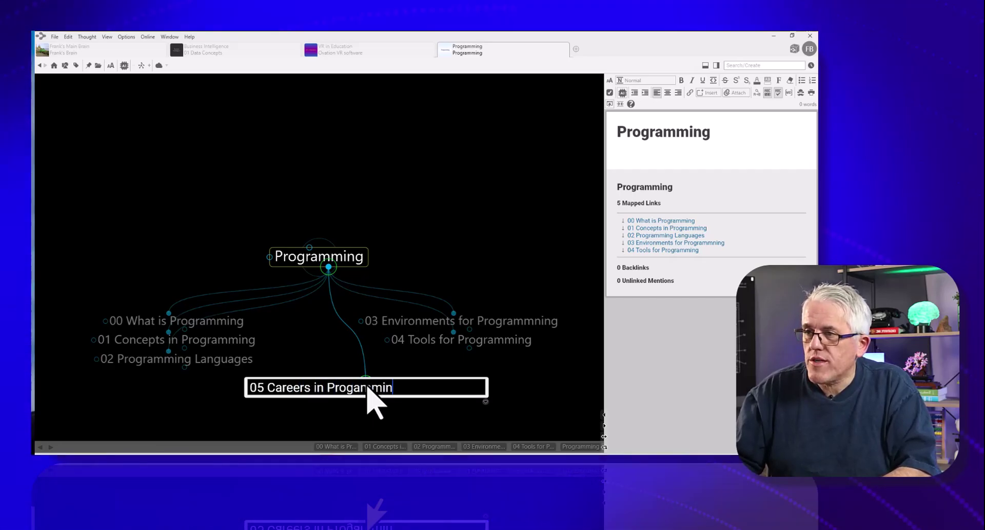
key("Return")
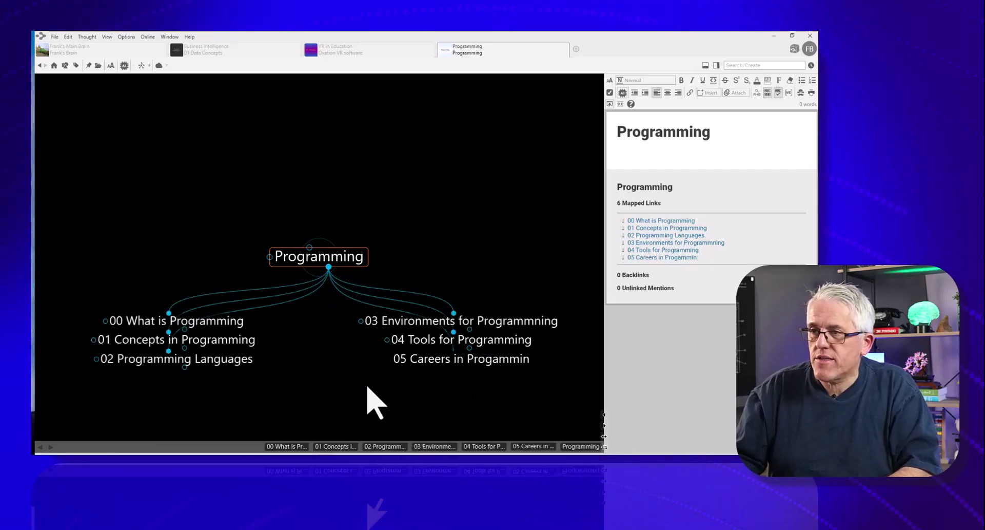
Rename the 05 careers thought as "05 Careers in Progamming"
left_click(489, 360)
left_click(325, 263)
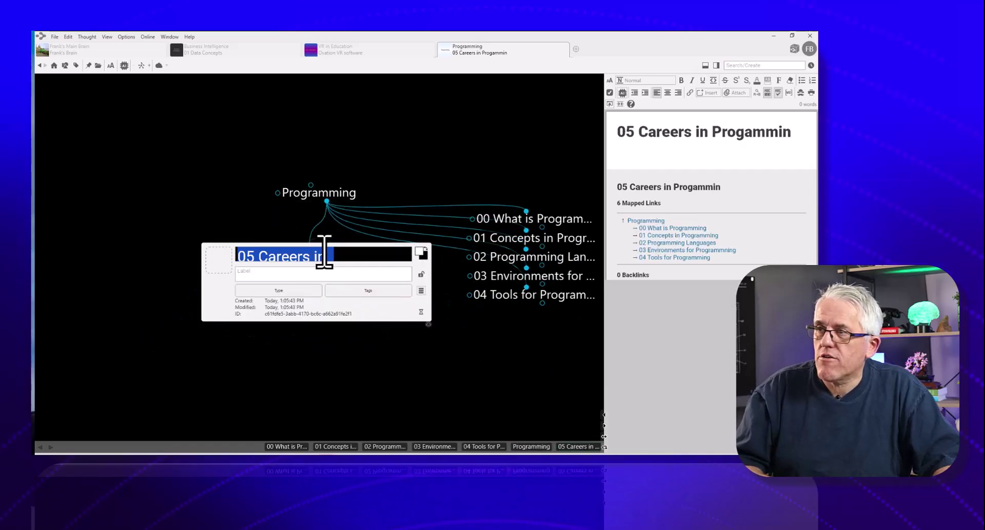
left_click(328, 272)
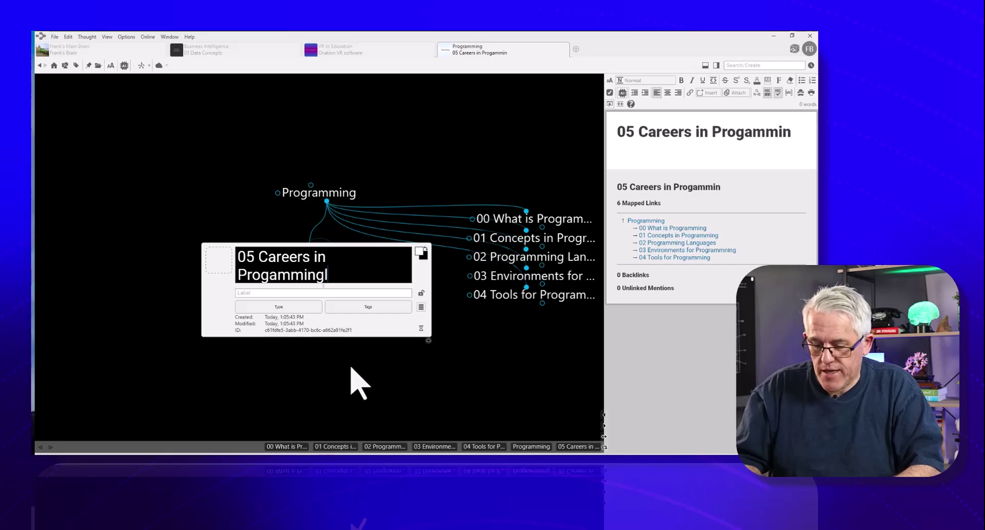
key("Return")
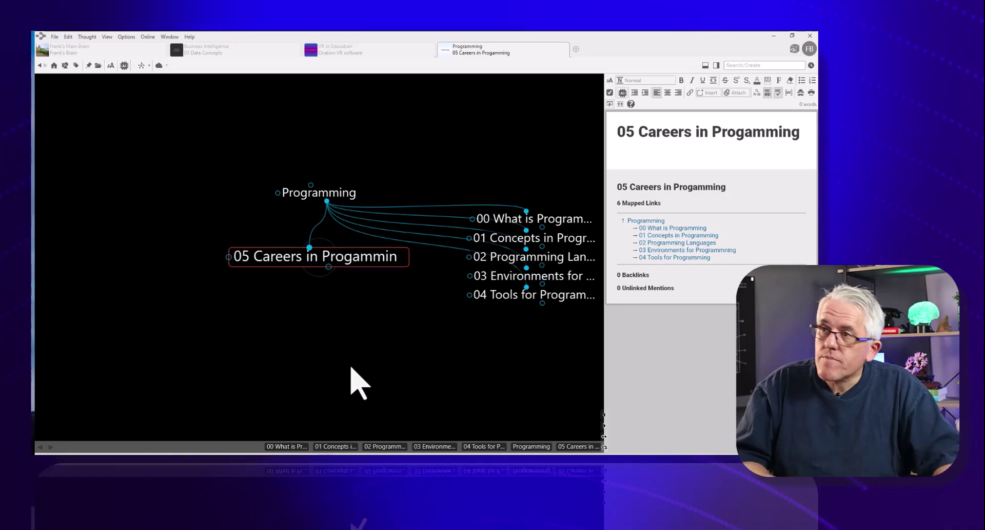
Make Programming the active thought and write "Notes" in its note, followed by a new line
left_click(318, 194)
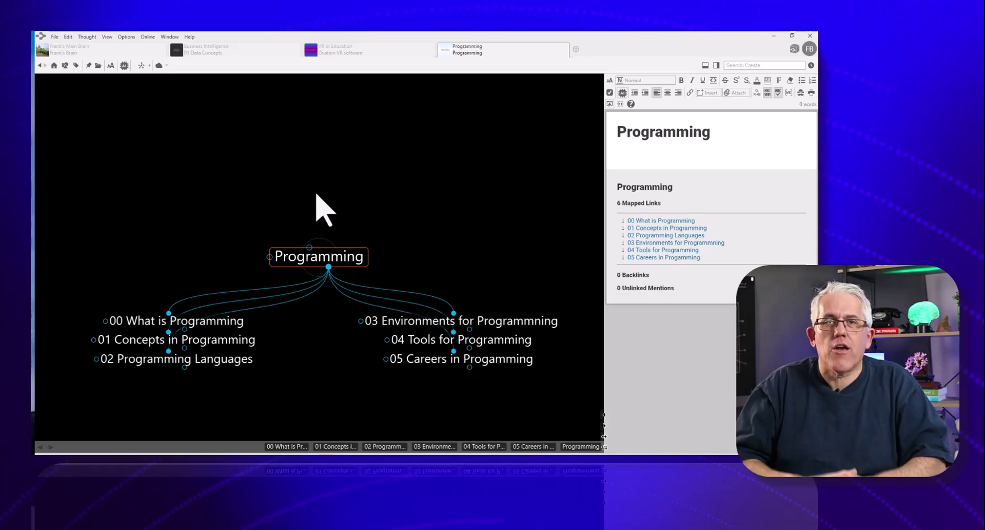
left_click(331, 252)
key("Return")
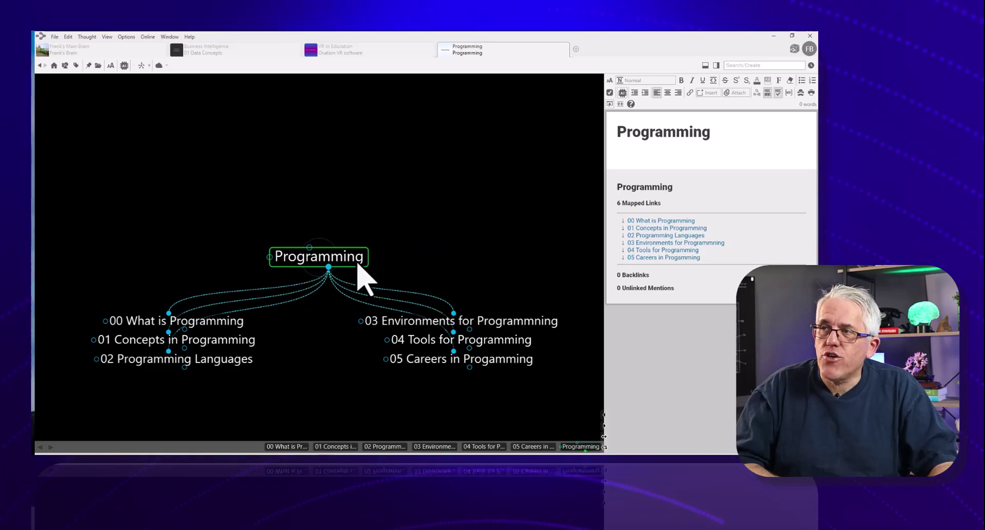
left_click(647, 154)
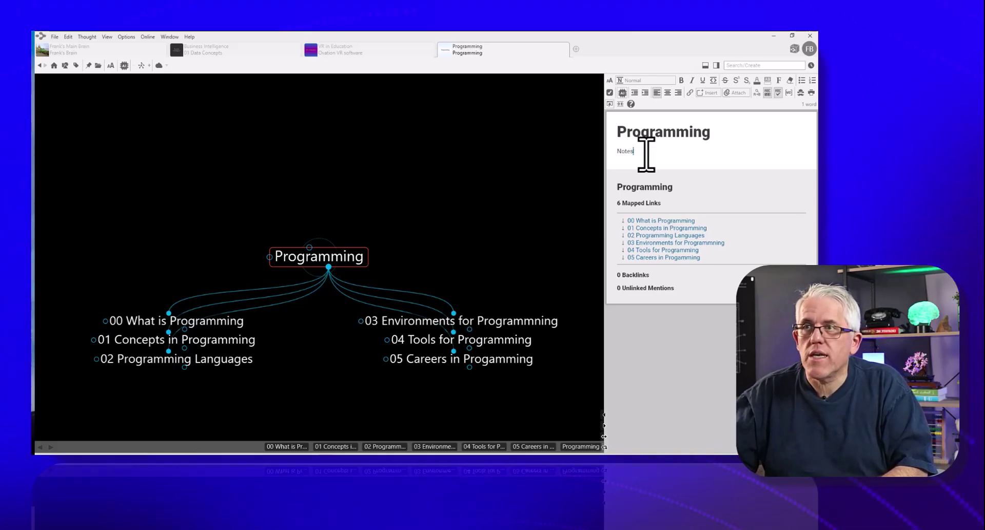
key("Return")
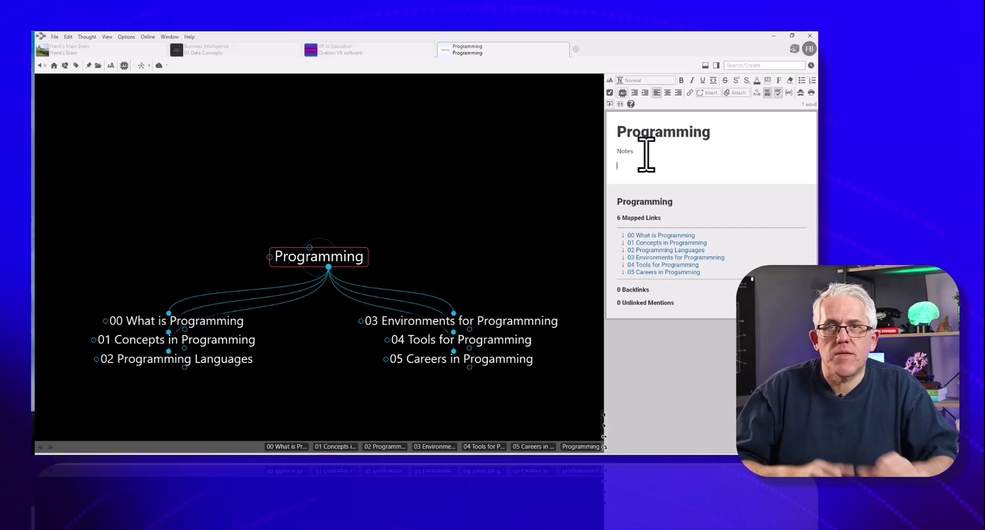
Set up an AI-generated note for the Programming thought and insert "Waht is" before "Programming" in the topic name
left_click(622, 92)
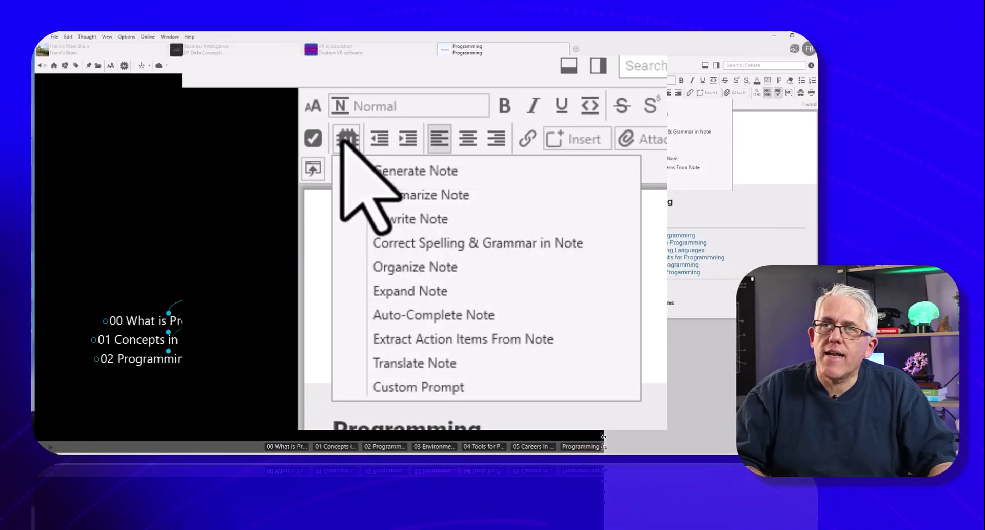
left_click(416, 174)
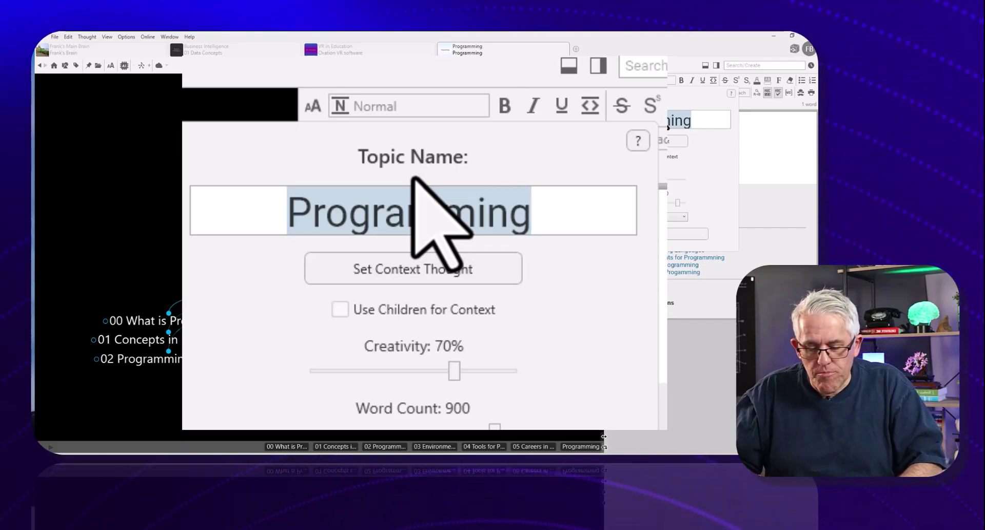
left_click(413, 177)
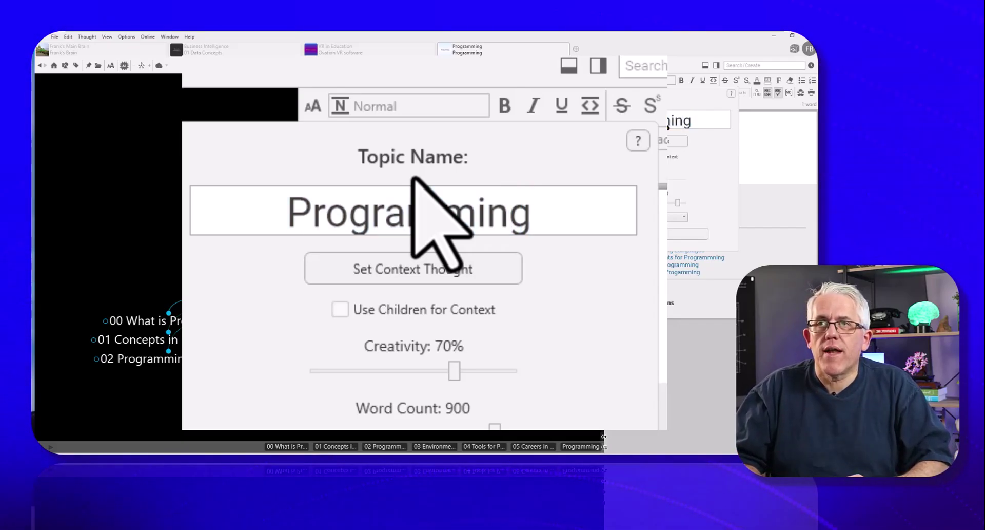
left_click(277, 223)
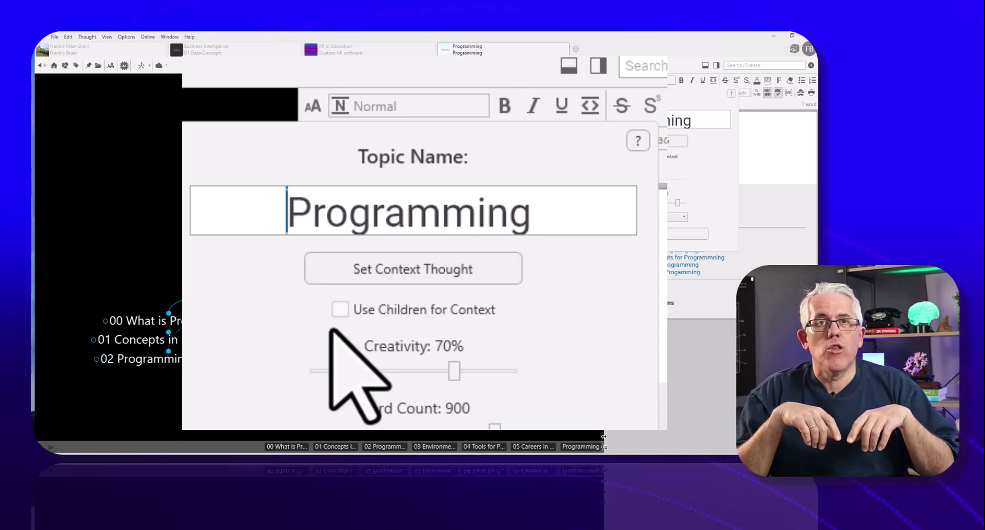
key("ctrl+a")
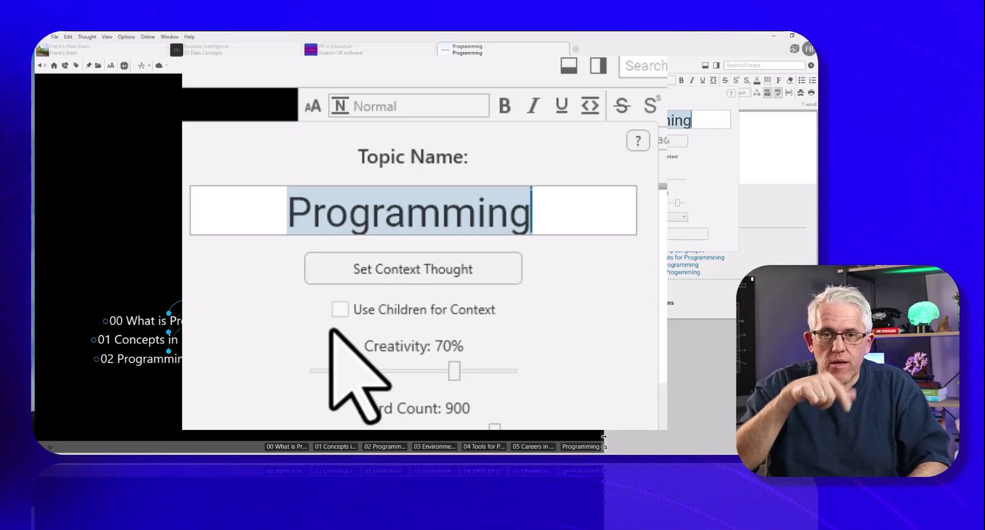
key("Left")
left_click(268, 229)
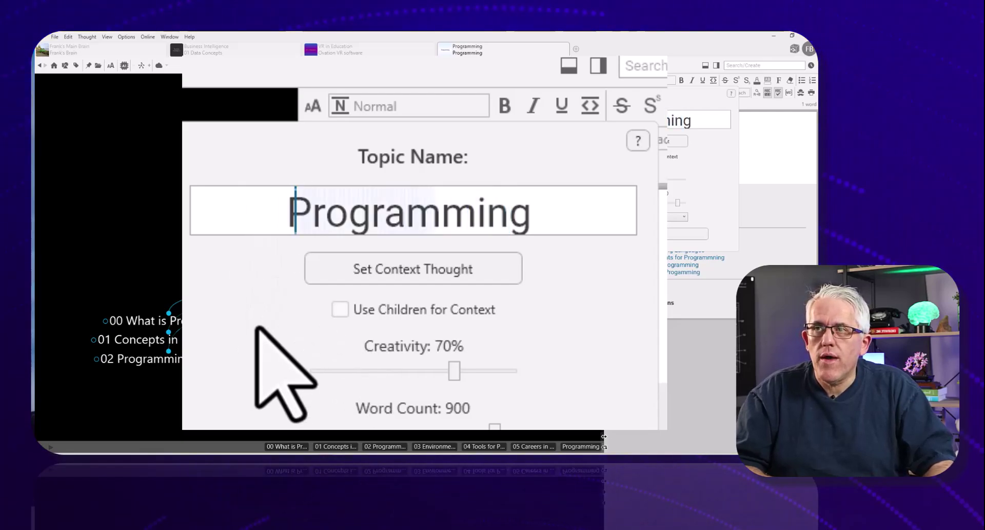
type("Waht is")
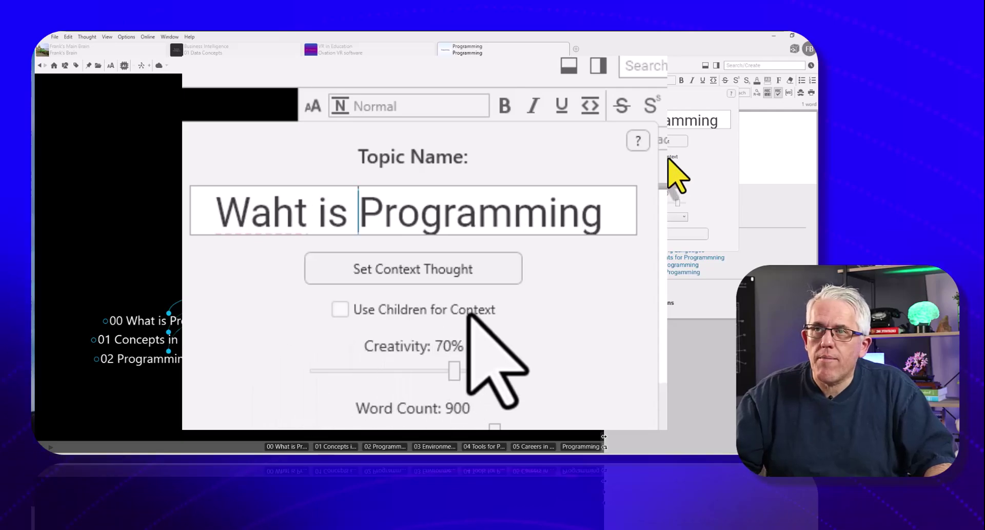
Extend the note's topic name with "and why is it an important skill" after "Programming"
left_click(624, 215)
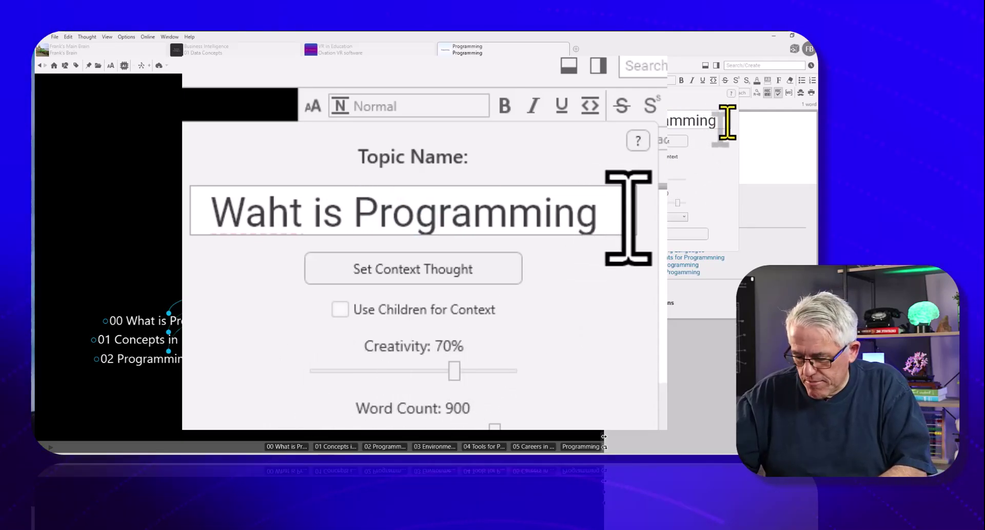
type("and why is ")
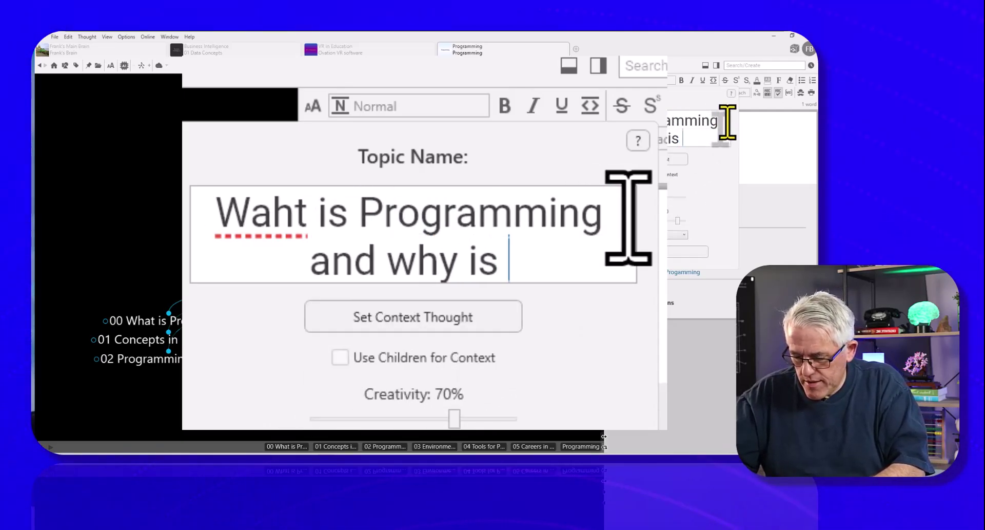
type("it an")
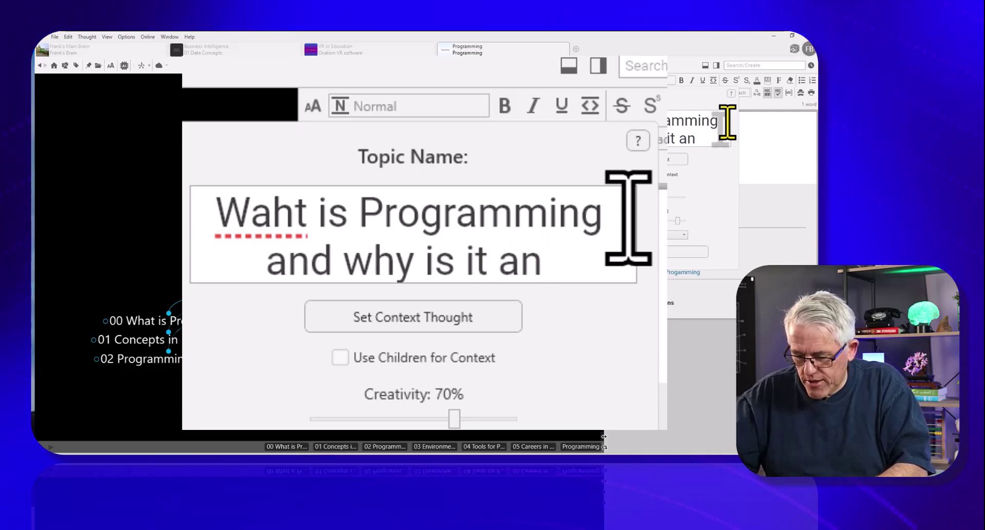
type(" important ")
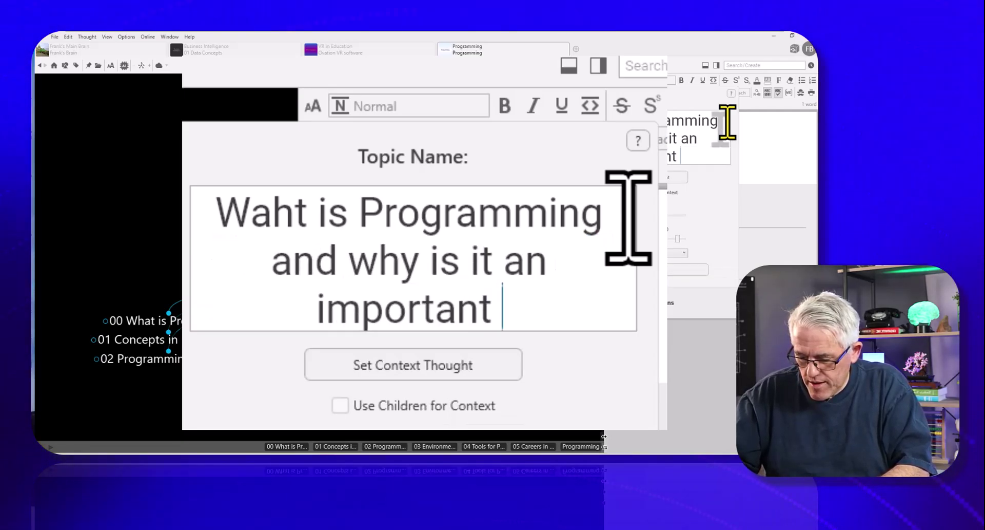
type("skill")
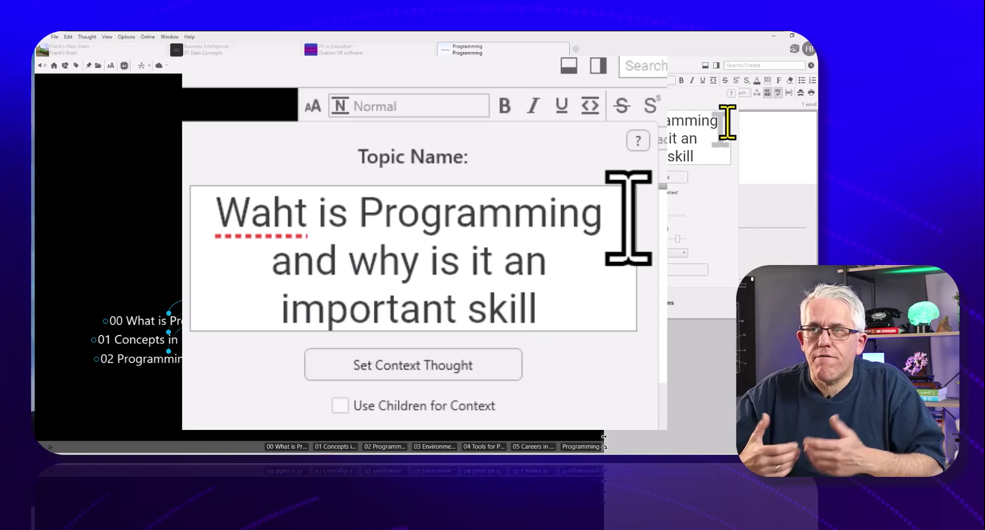
Correct the topic's misspelled first word to "What", then generate the note with a word count of 1000 and accept it
right_click(286, 219)
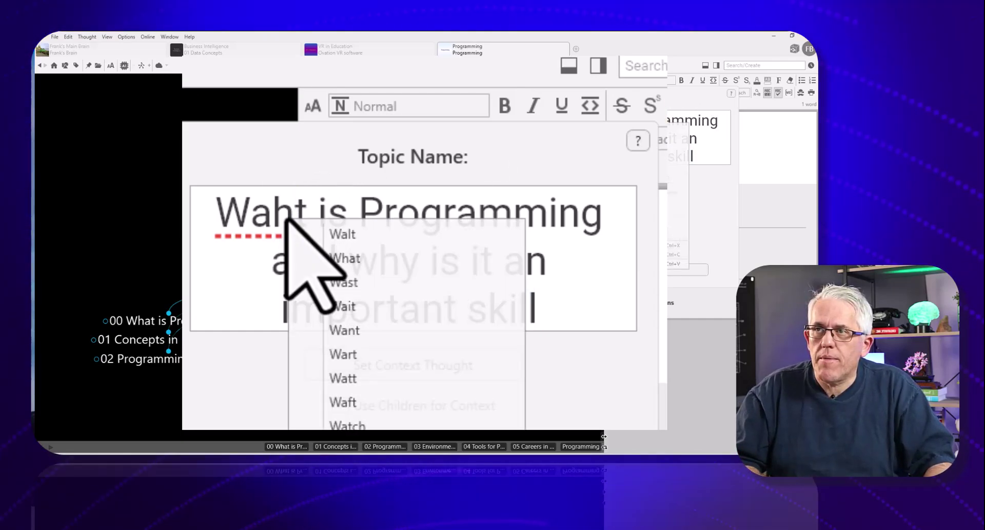
left_click(345, 258)
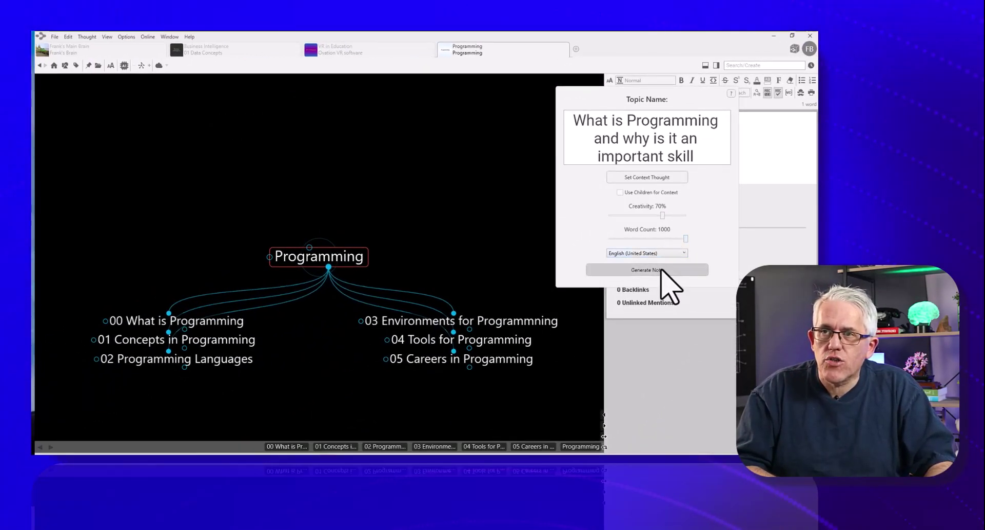
left_click(648, 270)
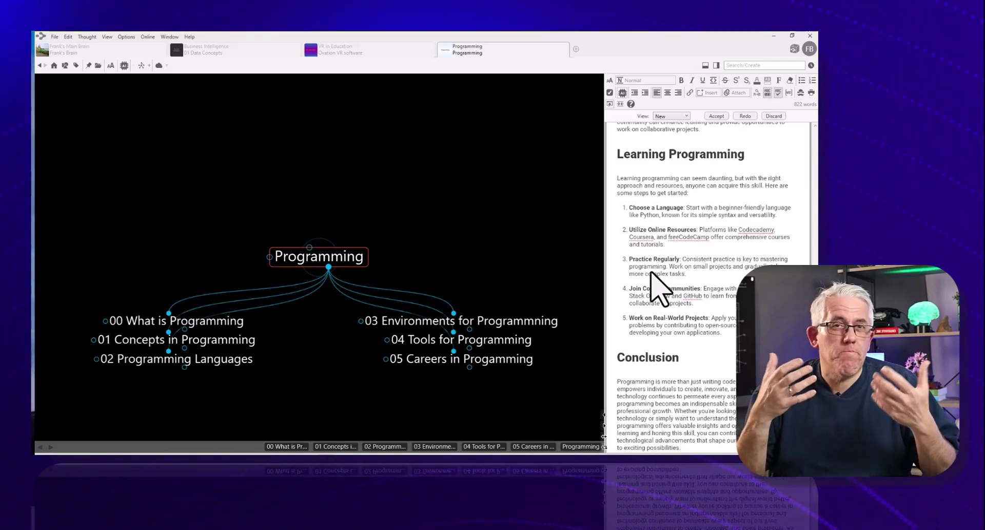
left_click(716, 116)
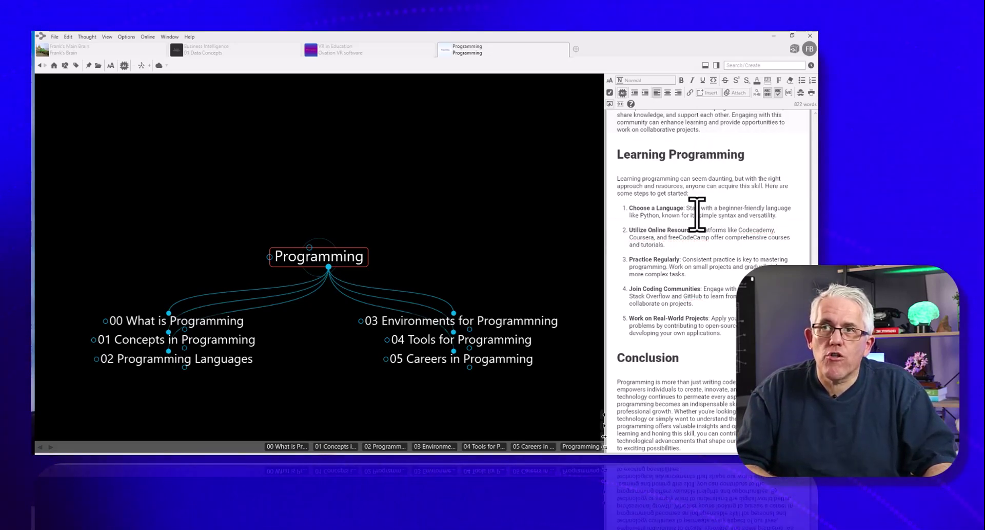
left_click(343, 251)
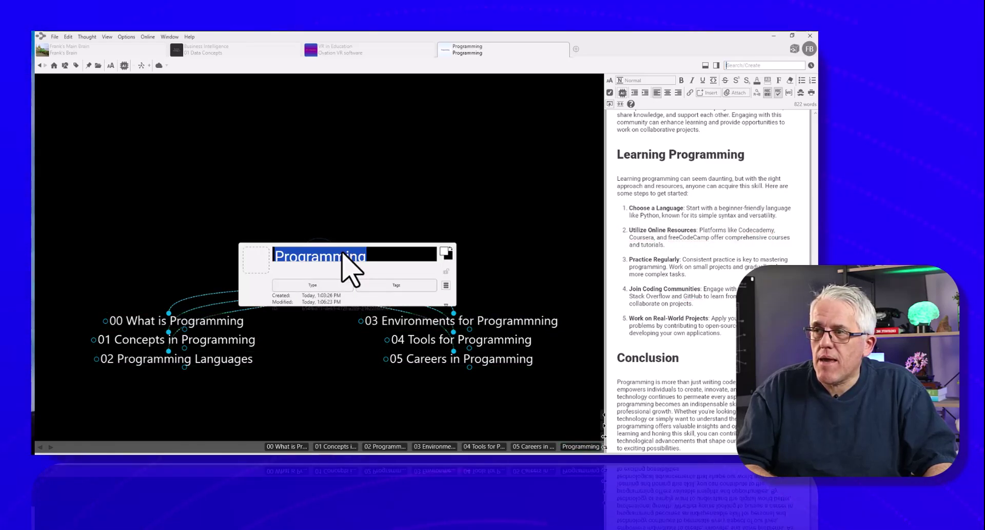
key("Escape")
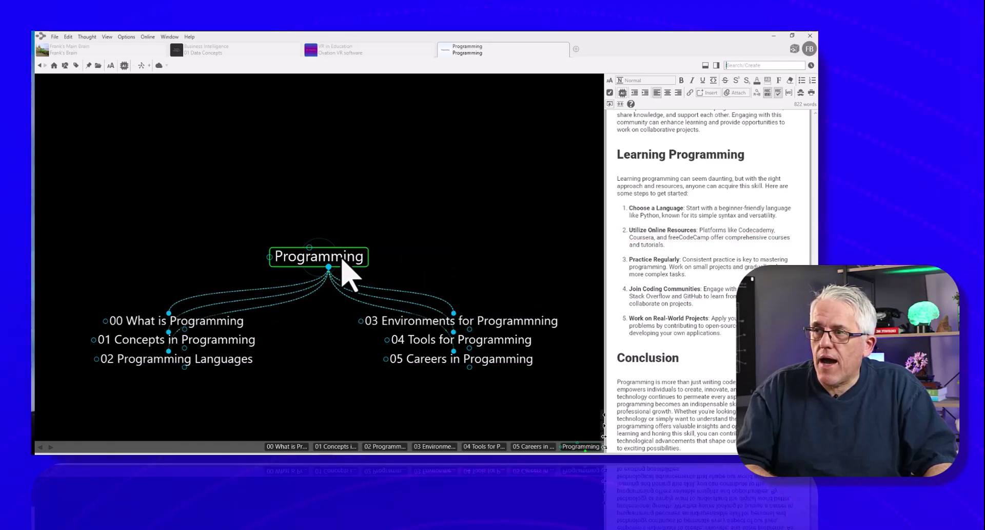
right_click(373, 194)
Activate the thought "00 What is Programming", followed by its sibling "01 Concepts in Programming"
left_click(218, 332)
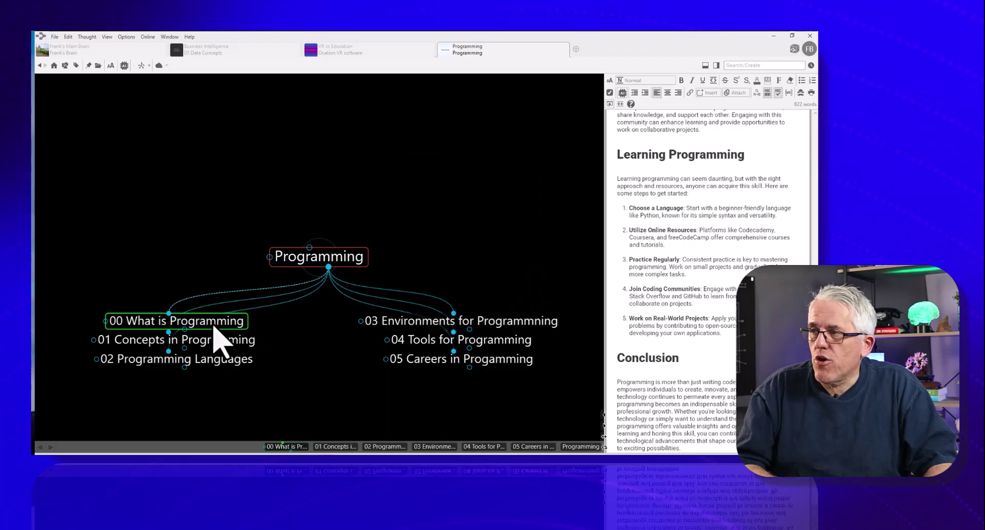
left_click(214, 329)
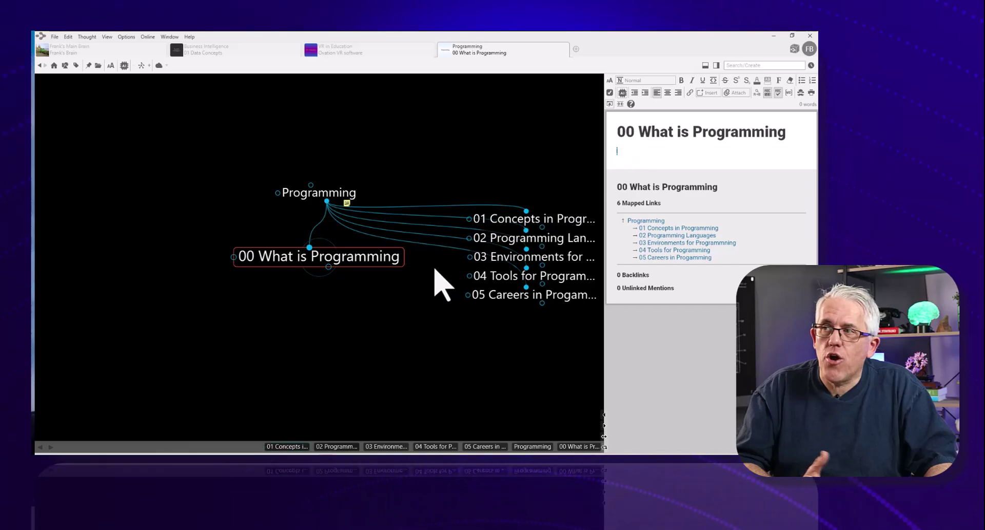
left_click(508, 220)
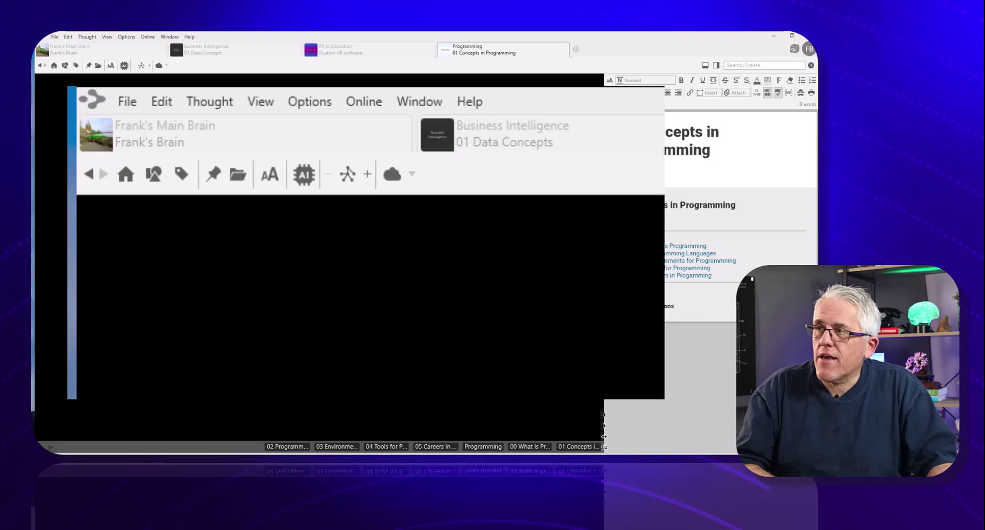
Set up AI thought generation for 01 Concepts in Programming with a topic starting "What are the foundational Concepts in Programming that"
left_click(124, 65)
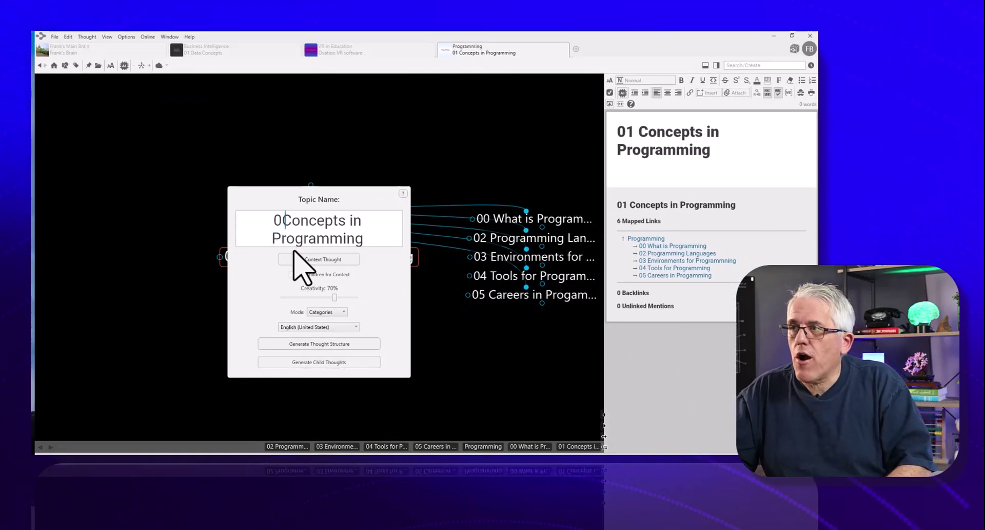
type("What ")
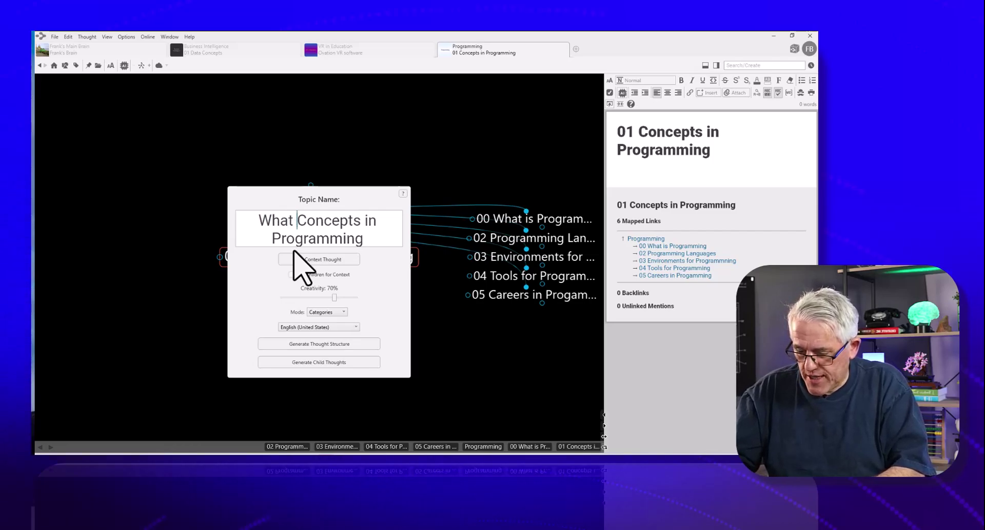
type("are the ")
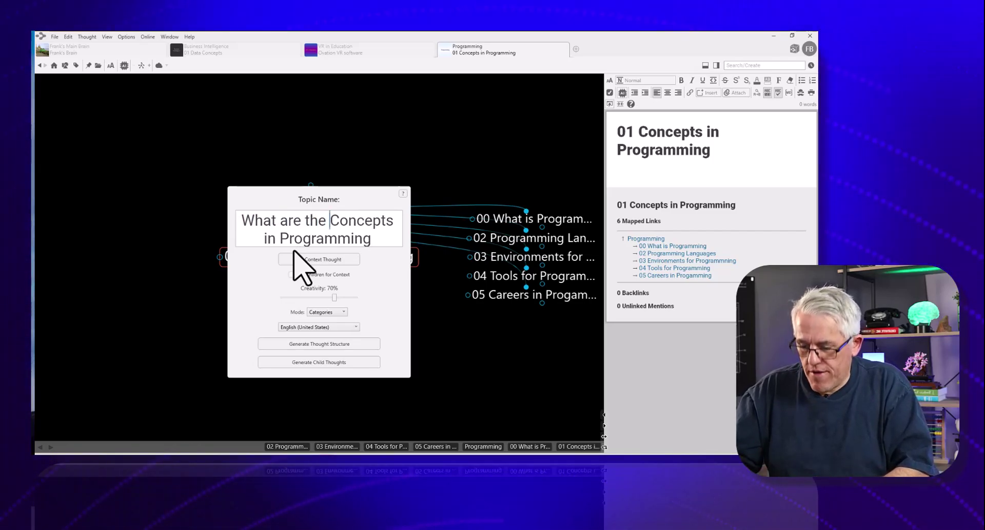
type("foun")
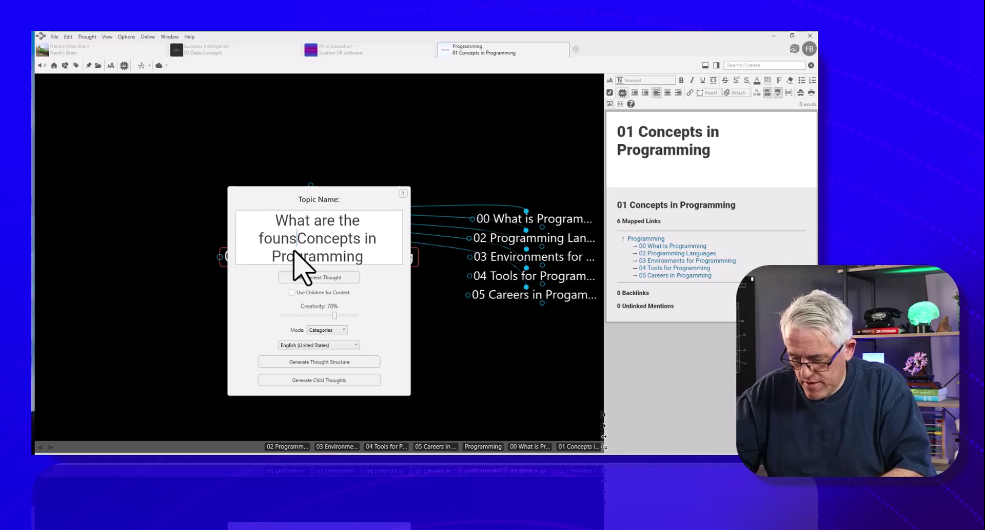
type("dationalConcepts")
key("BackSpace")
type("al Concepts in Programming that")
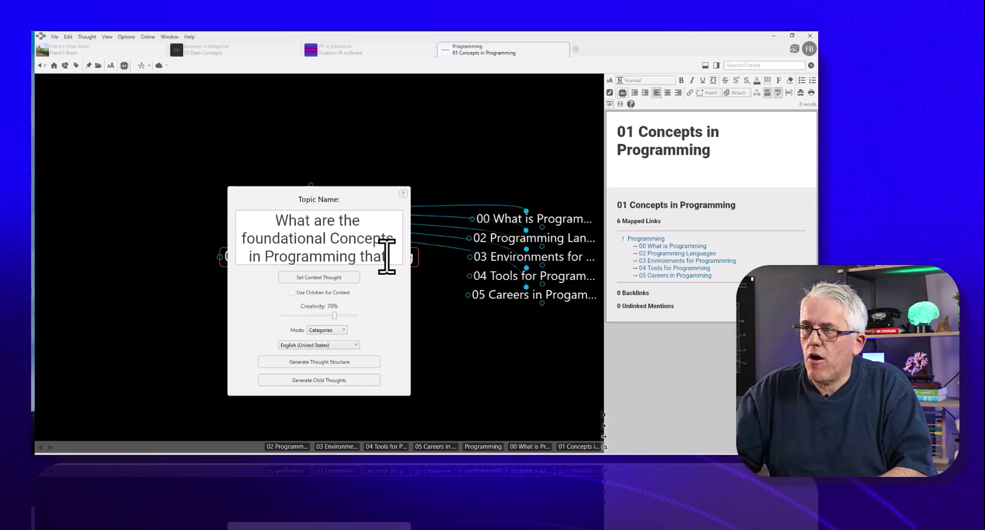
Finish the topic with "are shared across most programming languages", and generate and accept the child thoughts for 01 Concepts in Programming
type(" are share")
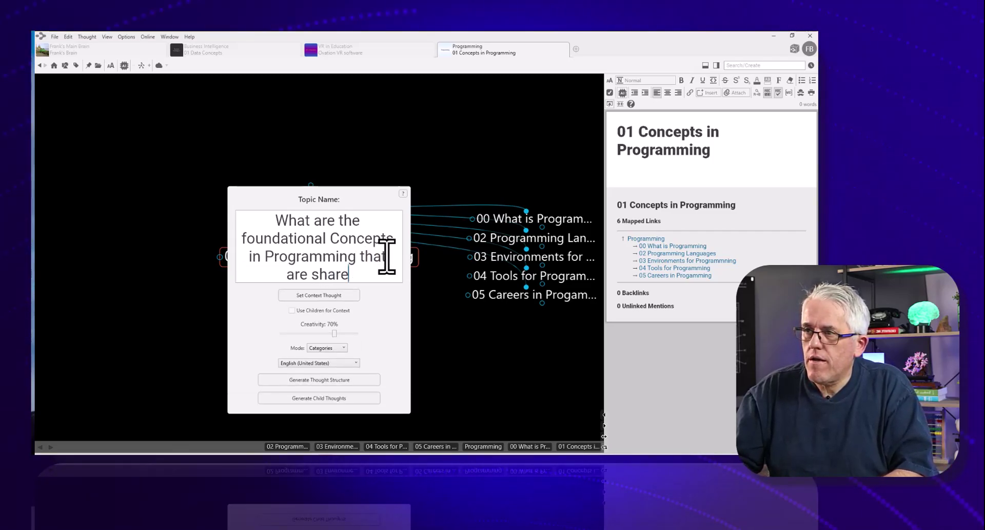
type("d acros")
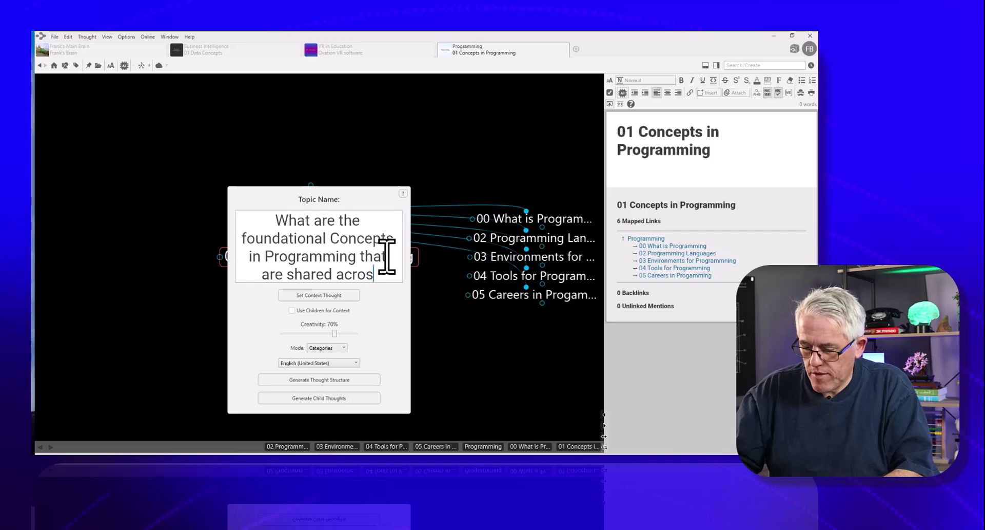
type("s most ")
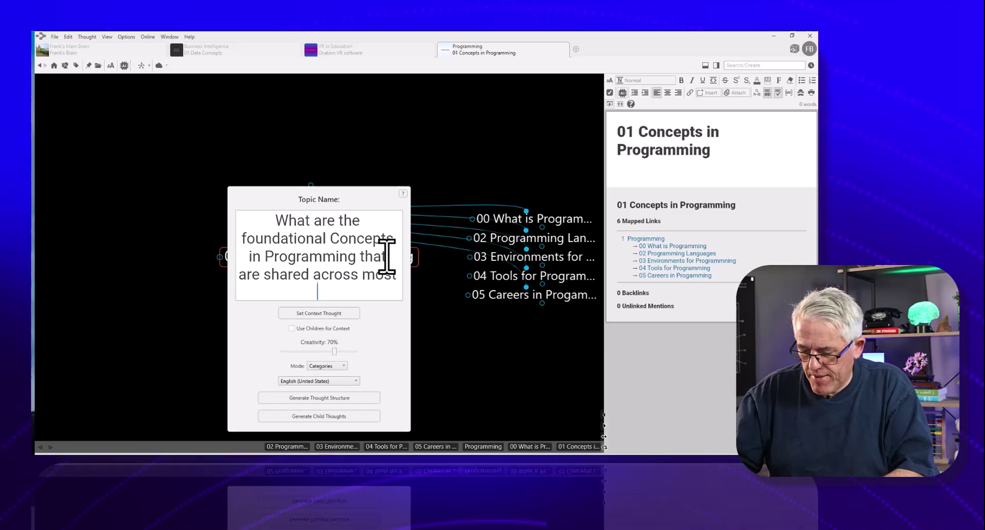
type("programming")
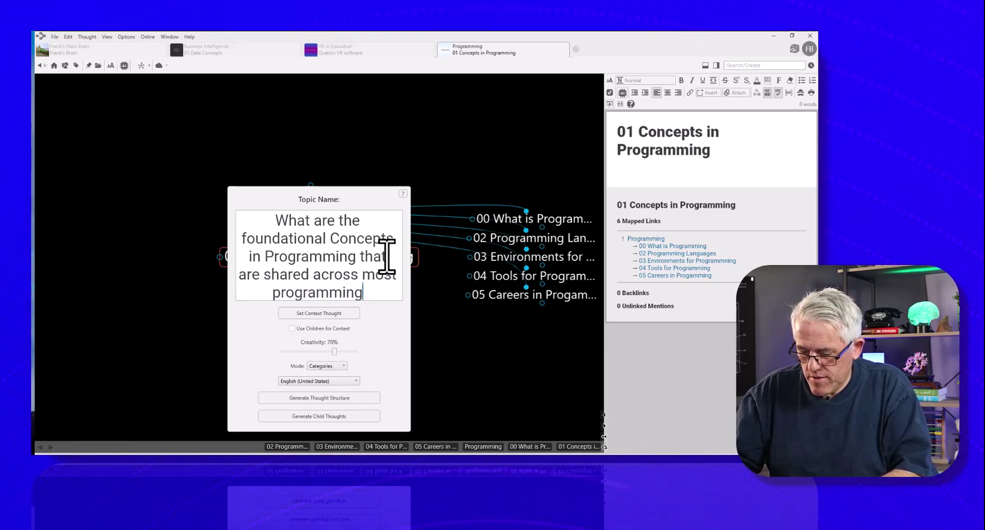
type(" In")
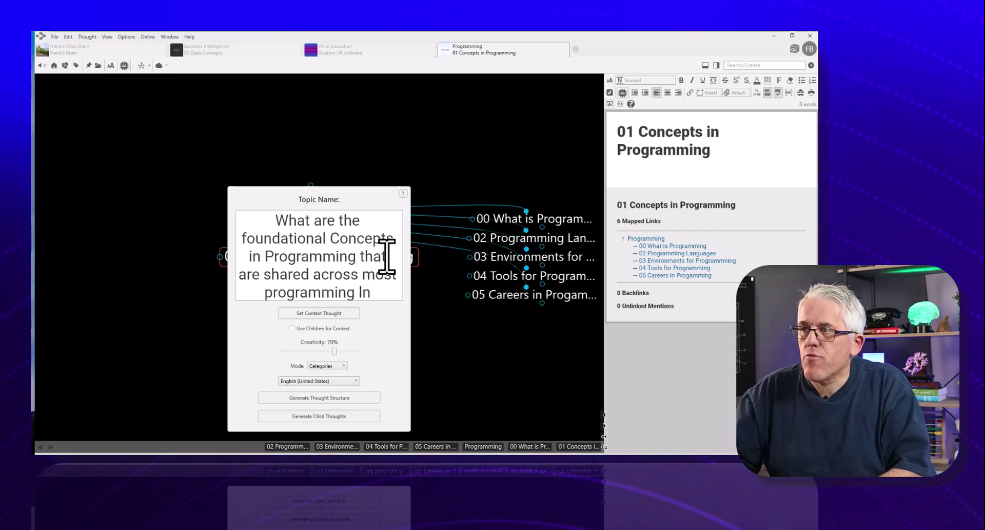
key("BackSpace")
key("BackSpace")
type("lan")
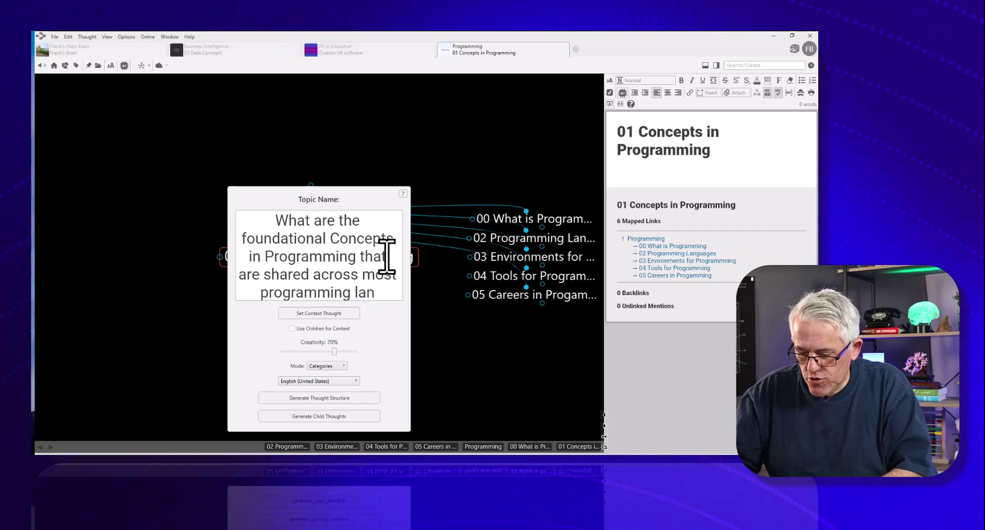
type("guages")
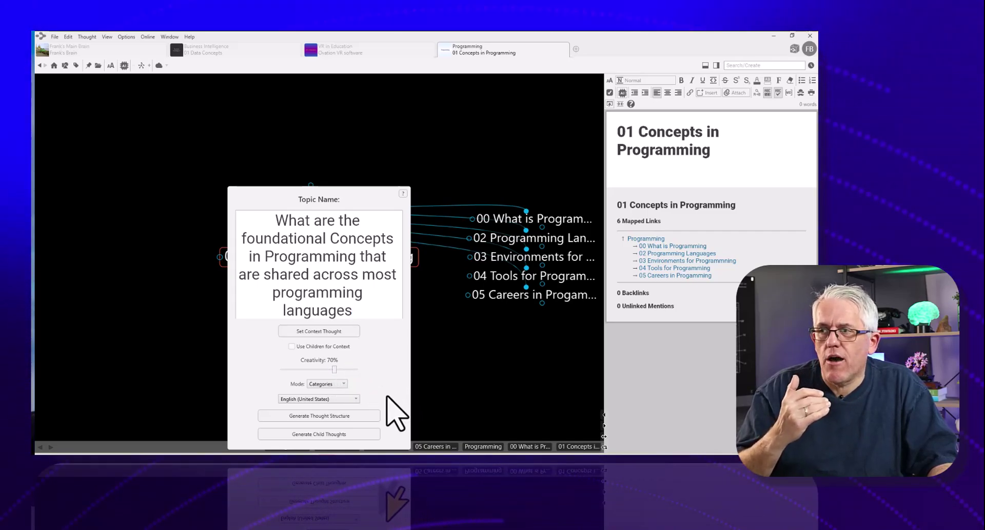
left_click(337, 435)
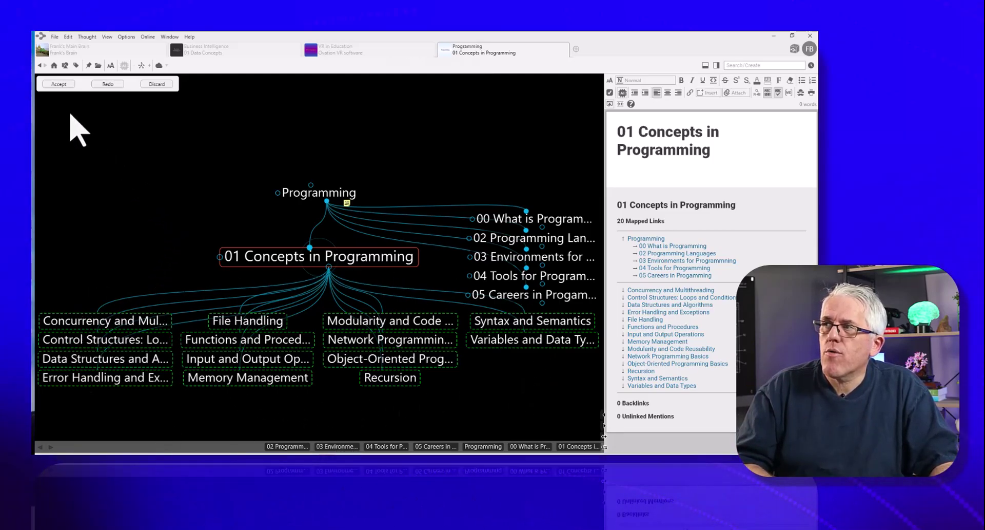
left_click(58, 84)
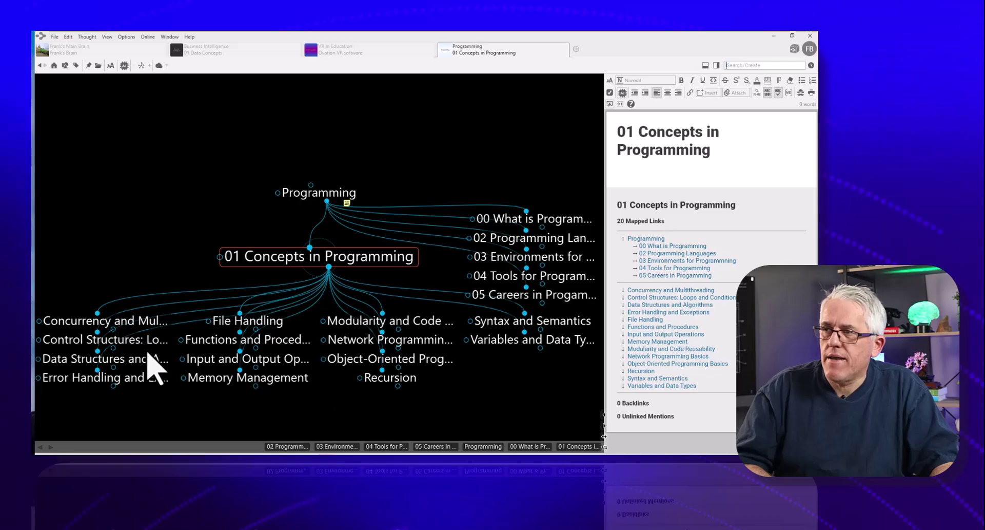
Set up AI thought generation for Control Structures: Loops and Conditionals, prefixing the topic name with "What are some examples of"
left_click(96, 346)
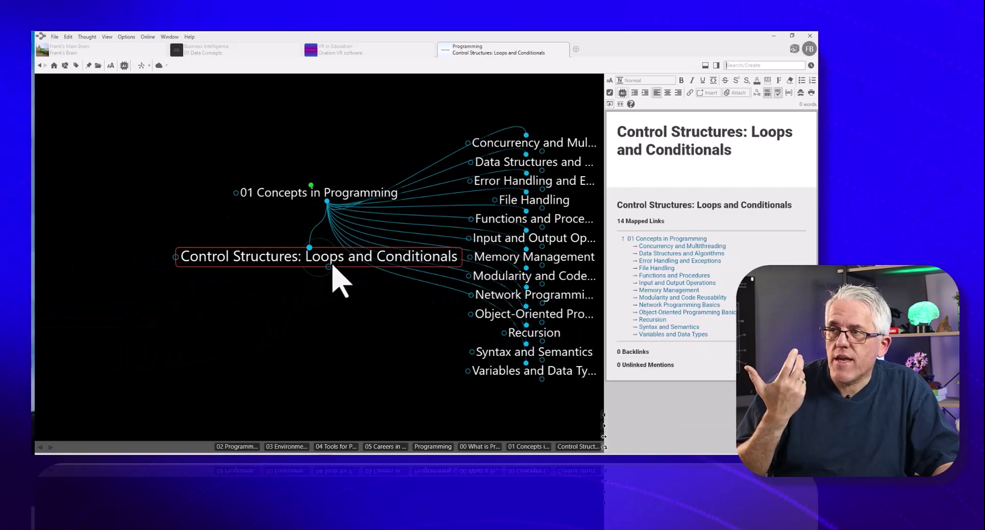
left_click(325, 260)
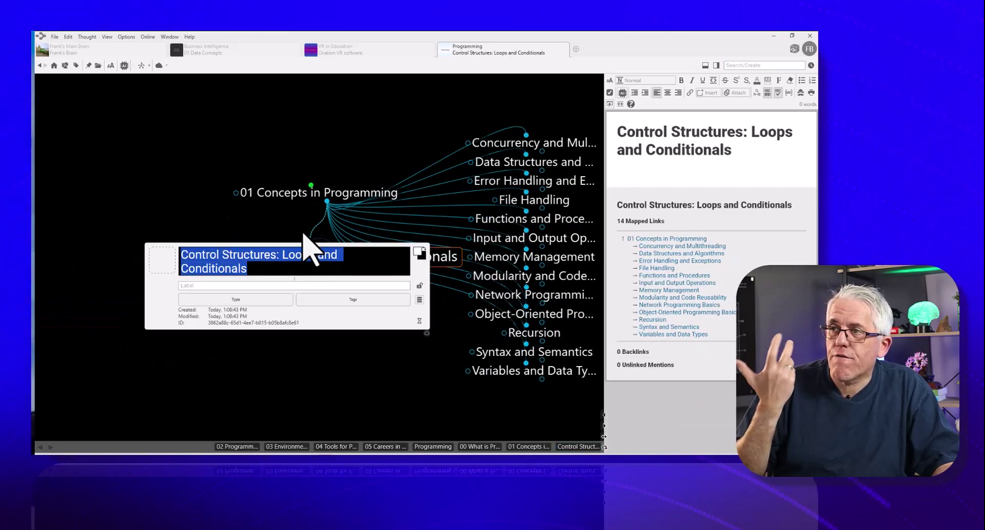
left_click(125, 65)
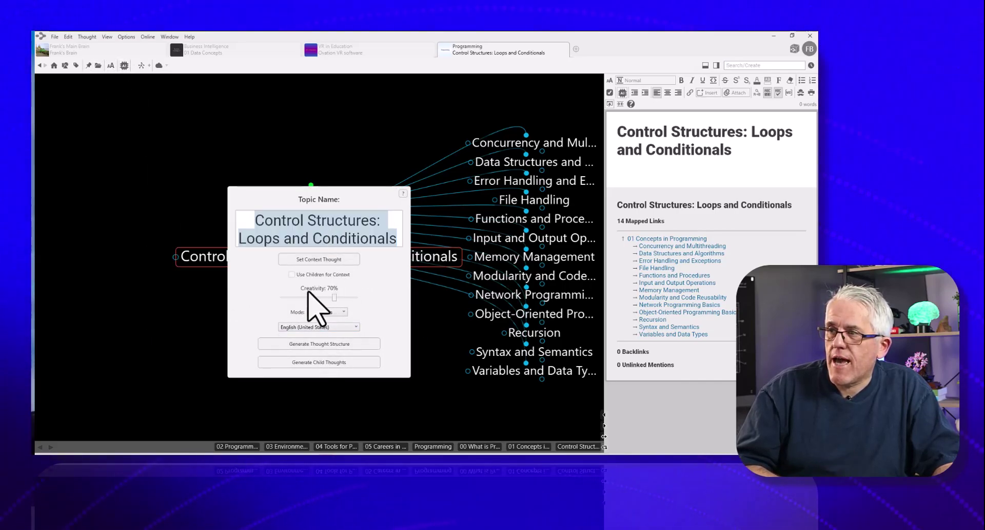
left_click(257, 220)
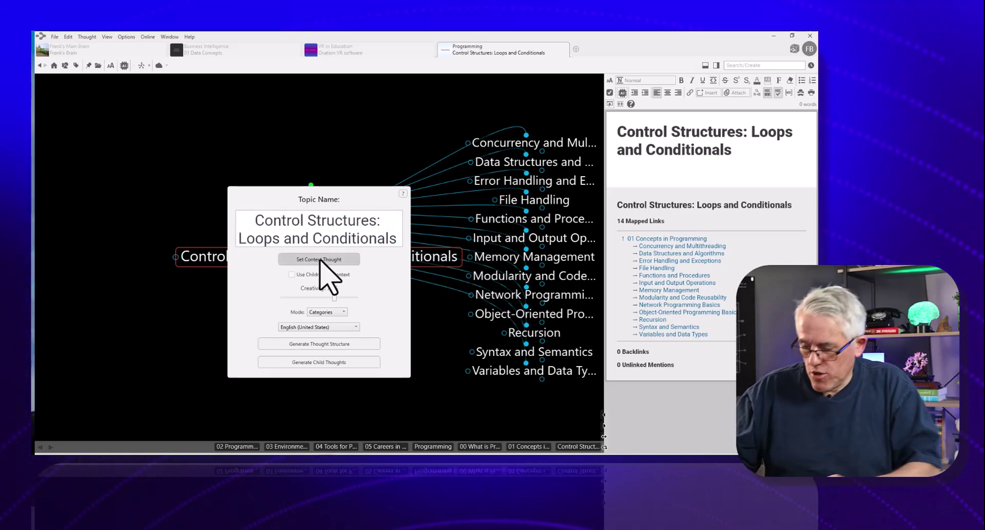
type("What are some exam")
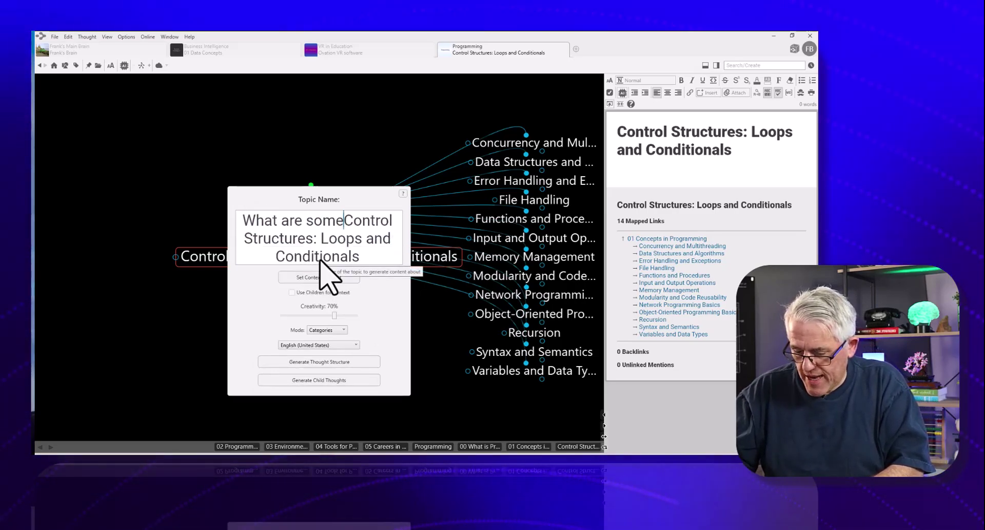
type("ples of")
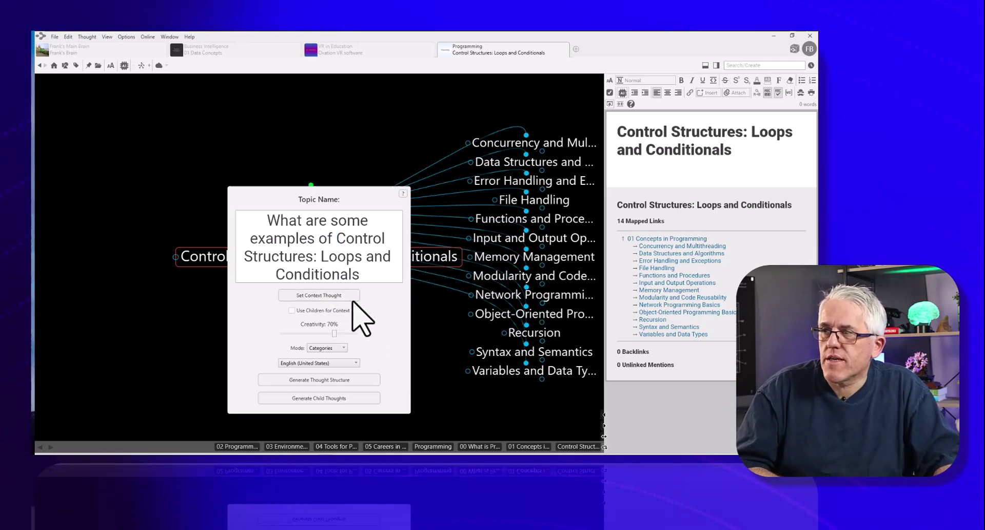
Generate and accept the child thoughts for Control Structures: Loops and Conditionals, and make that thought active again
left_click(339, 398)
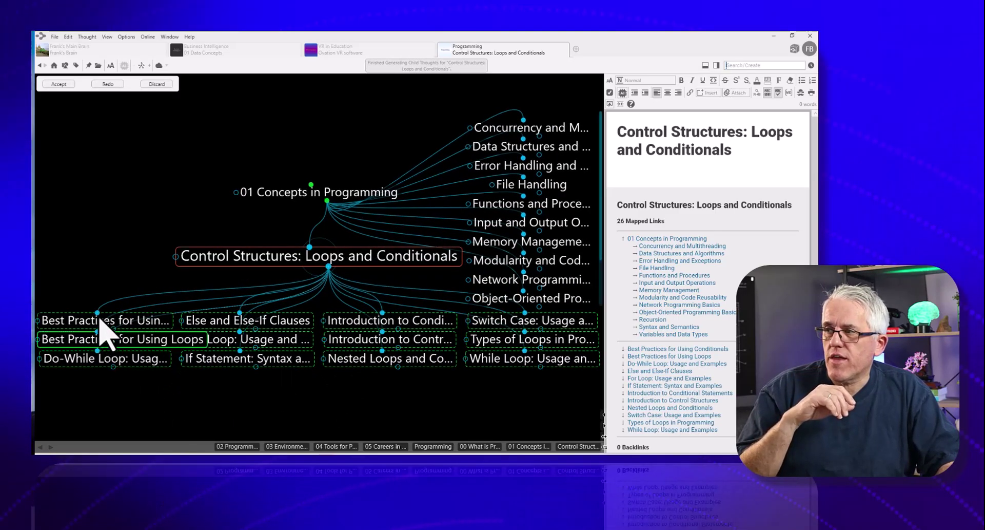
left_click(61, 322)
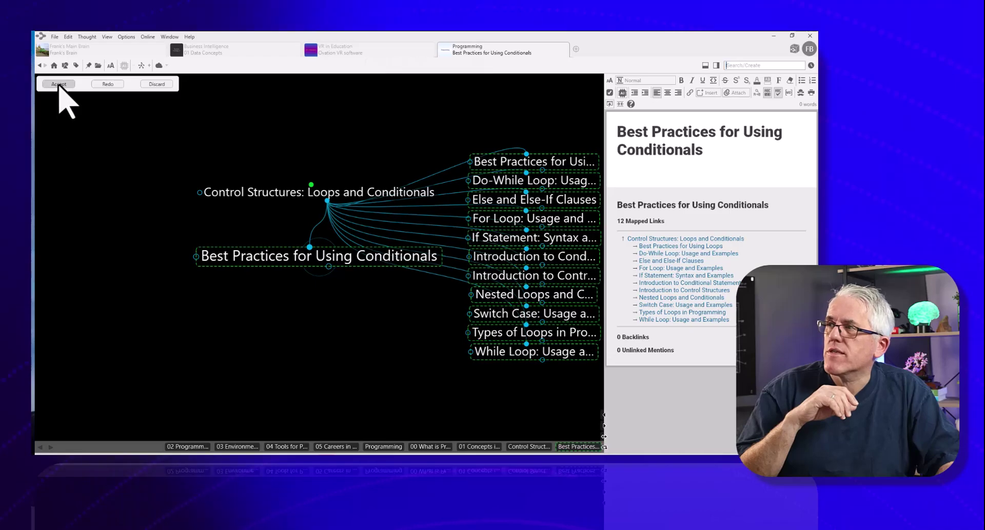
left_click(58, 84)
left_click(315, 194)
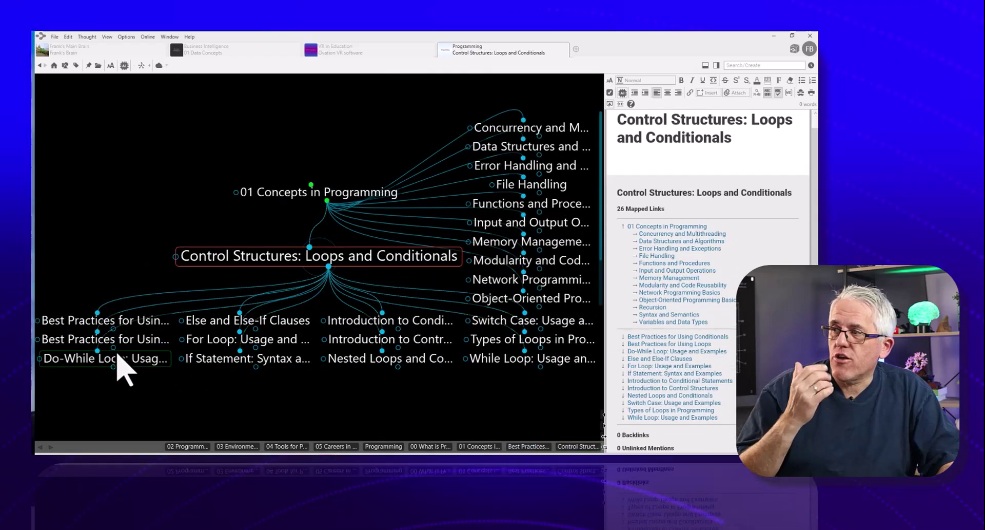
Generate and accept an AI note for Best Practices for Using Conditionals with the topic "Describe Best Practices for Using Conditionals"
left_click(115, 325)
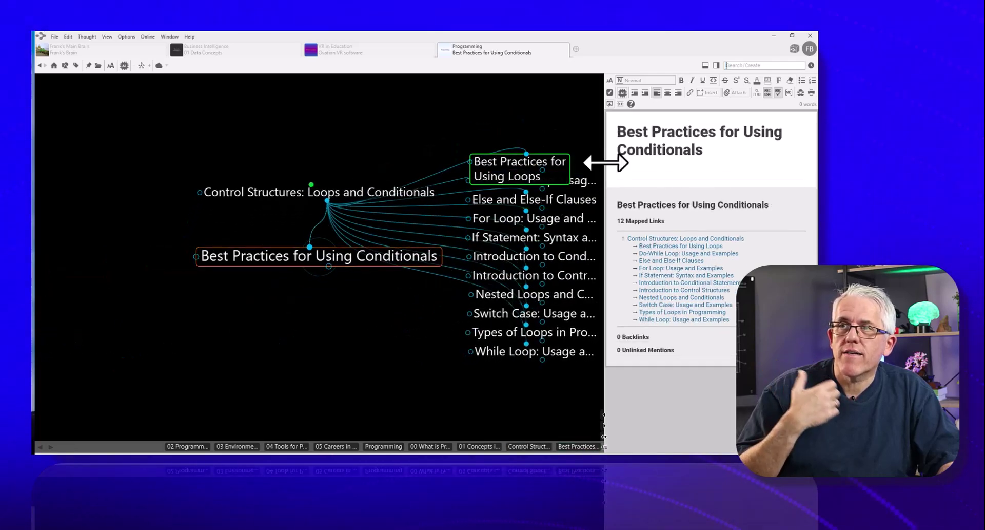
left_click(627, 171)
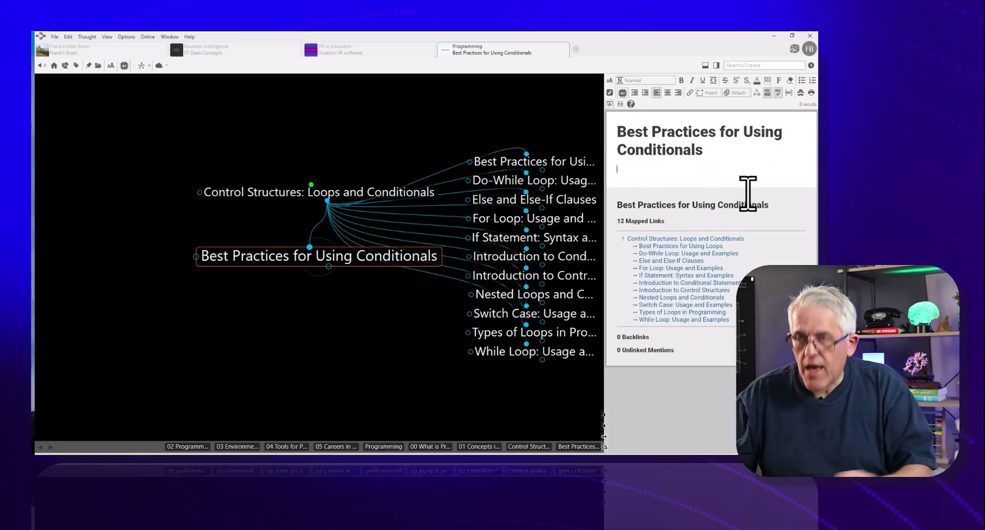
left_click(622, 93)
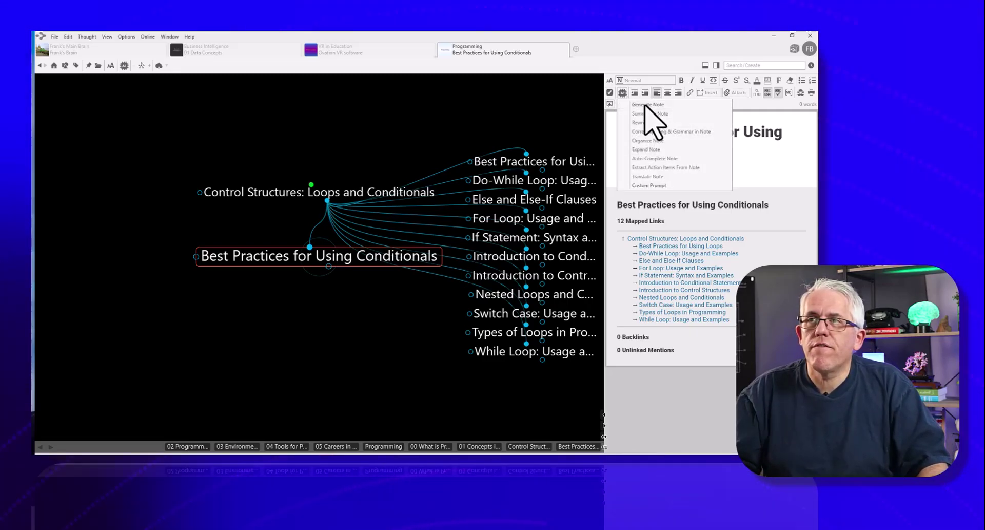
left_click(647, 104)
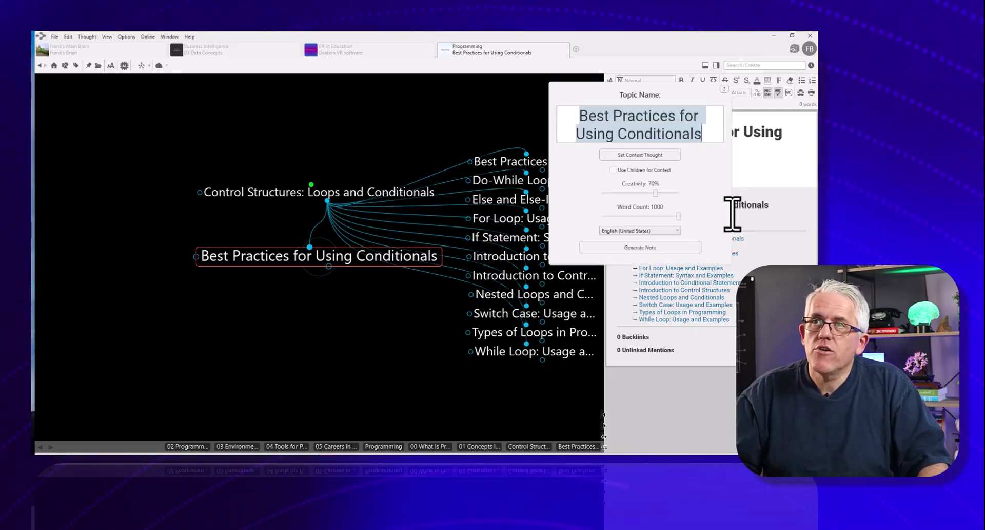
key("End")
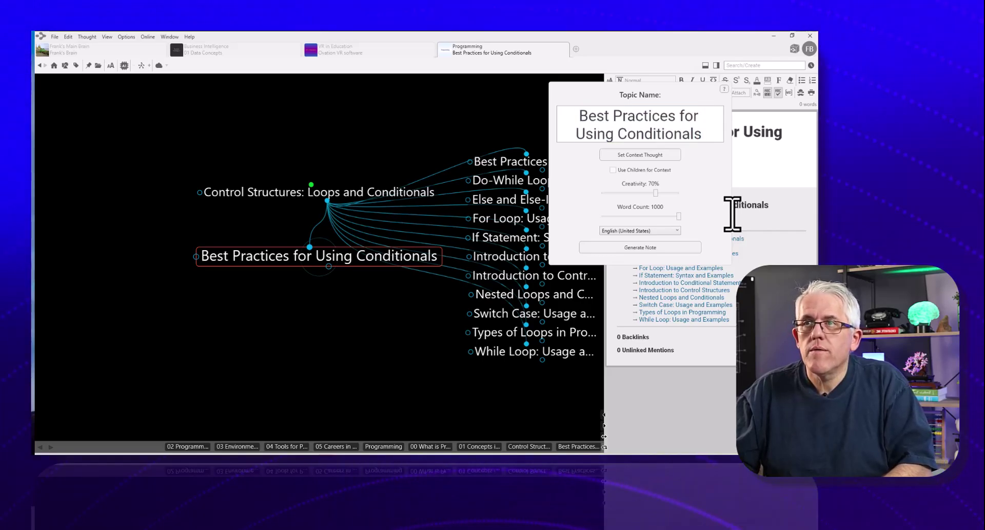
left_click(580, 116)
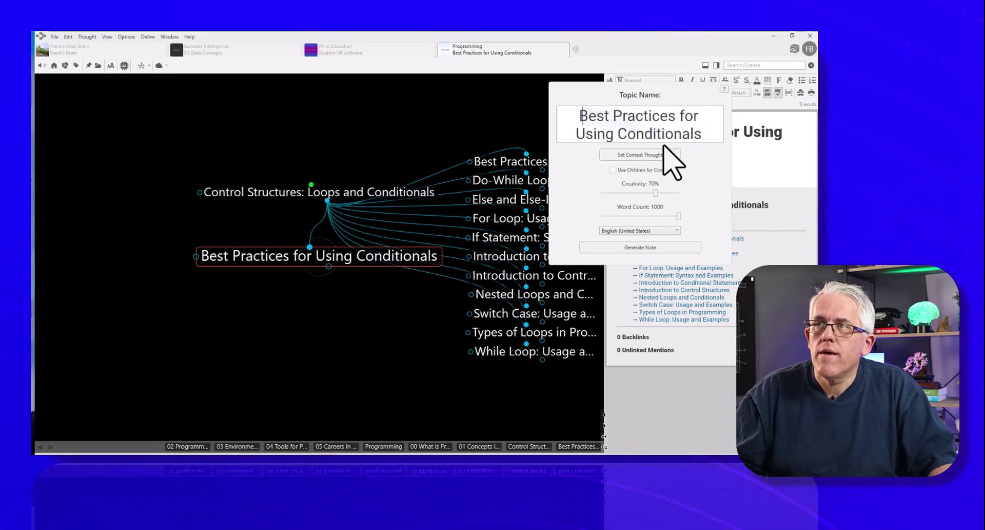
type("Desc")
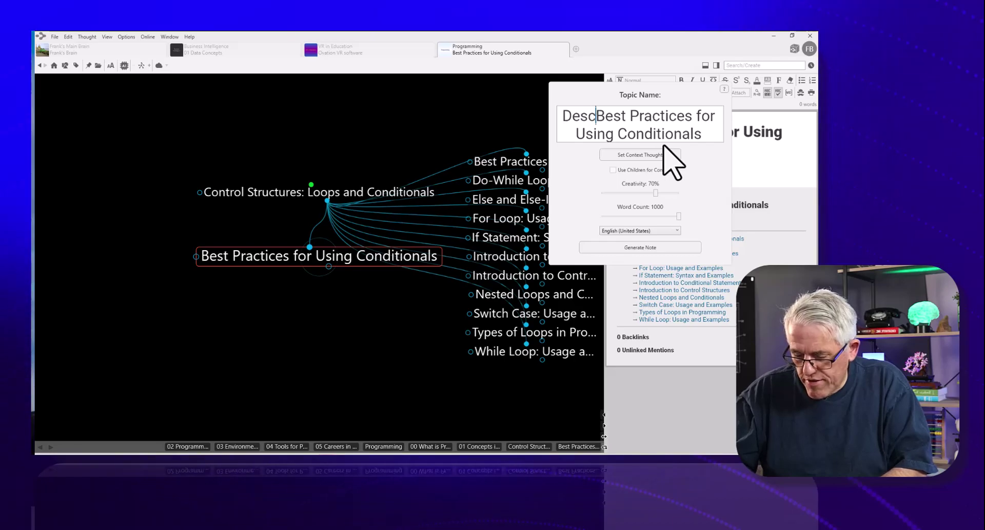
type("ribe")
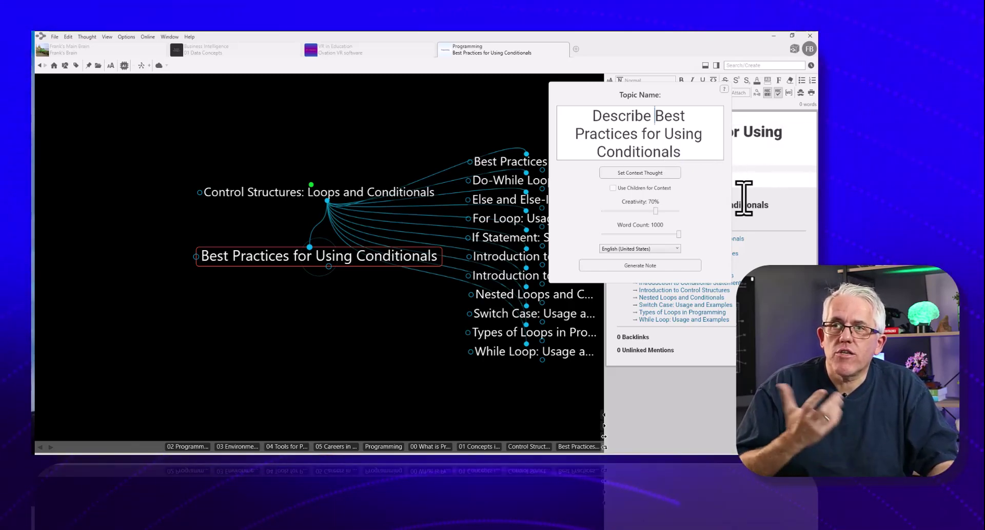
left_click(641, 265)
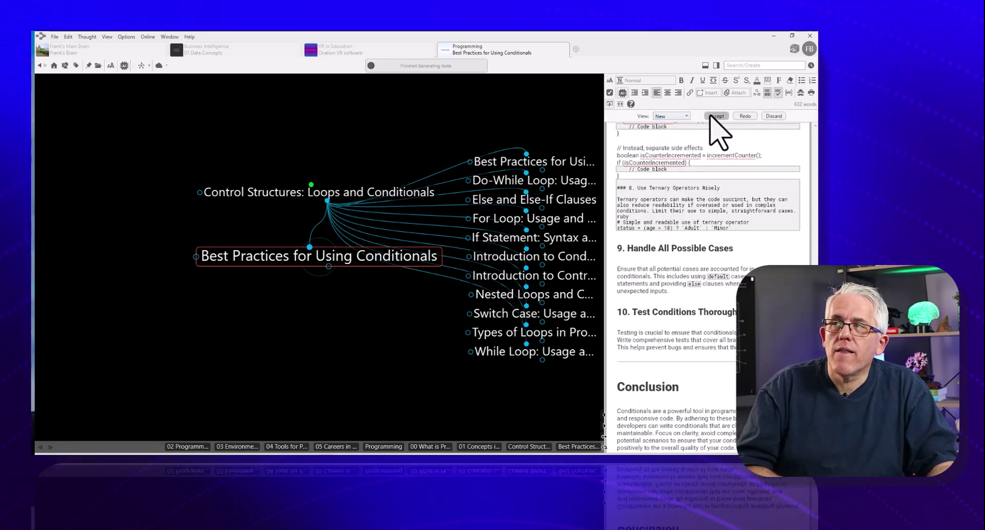
left_click(717, 116)
Browse back up to the Programming thought, and view its children 04 Tools for Programming and 01 Concepts in Programming
left_click(314, 197)
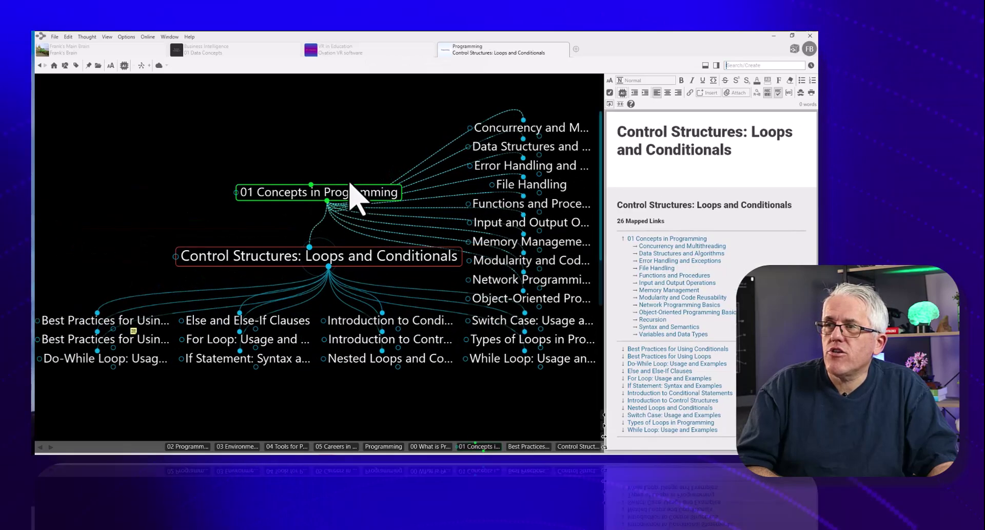
left_click(350, 190)
left_click(329, 194)
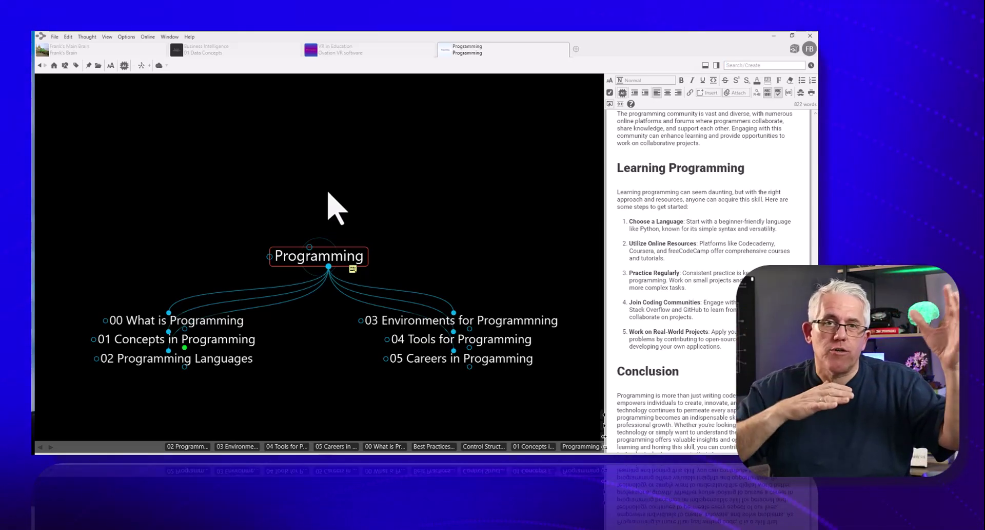
left_click(427, 339)
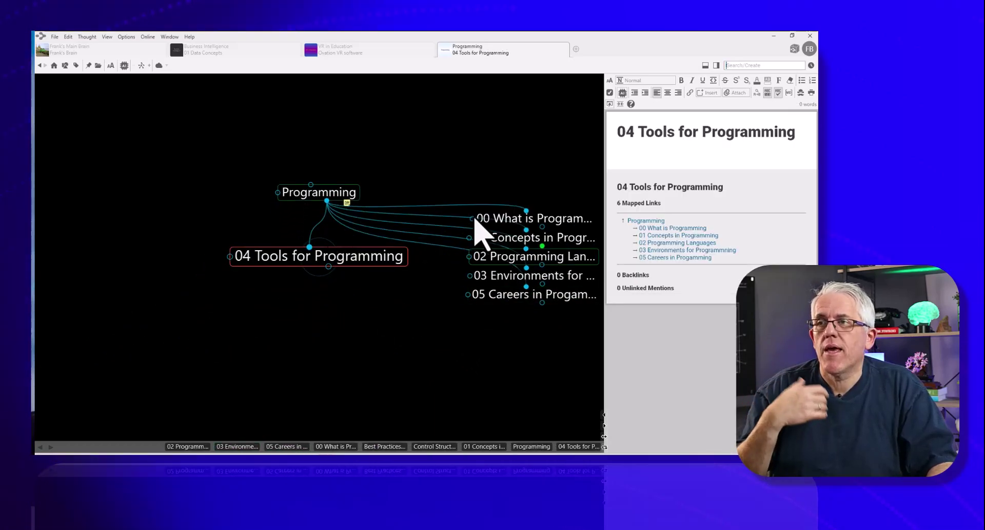
left_click(528, 249)
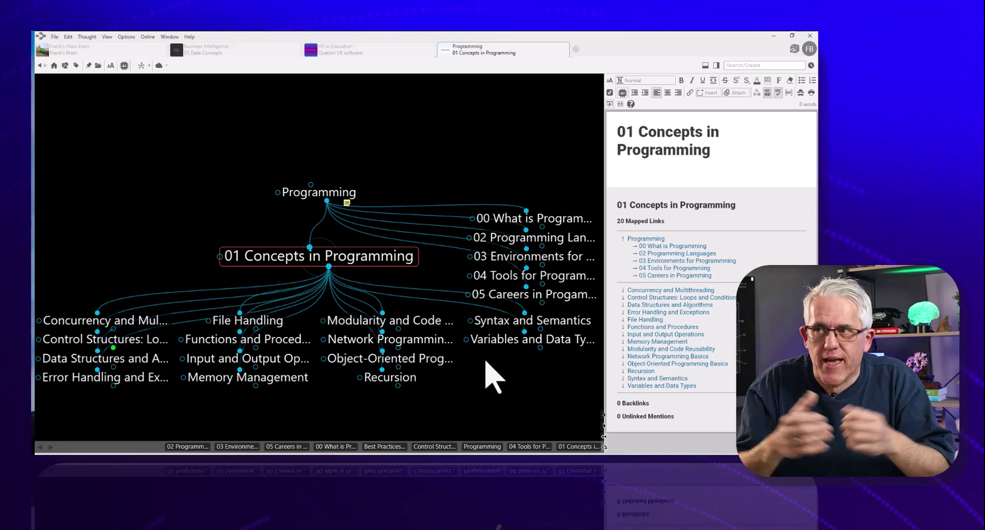
left_click(336, 257)
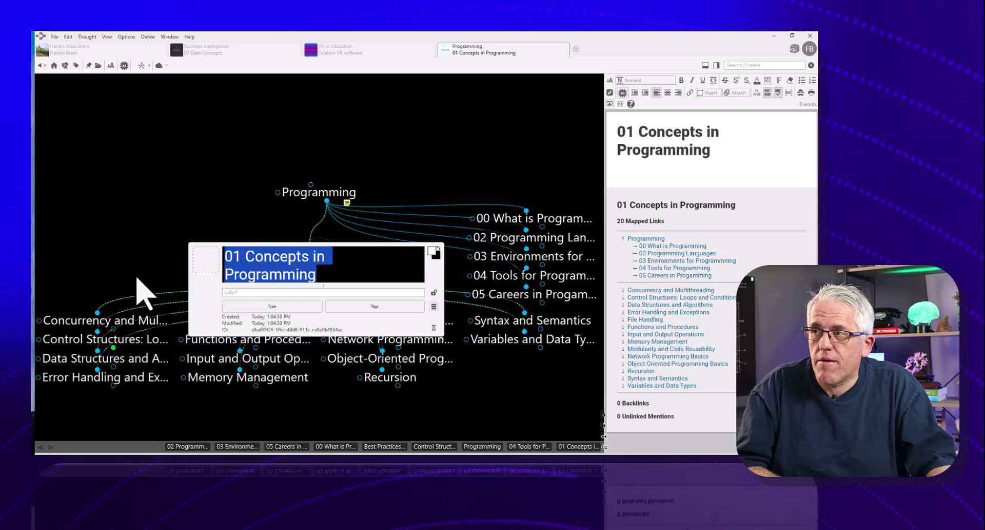
key("Return")
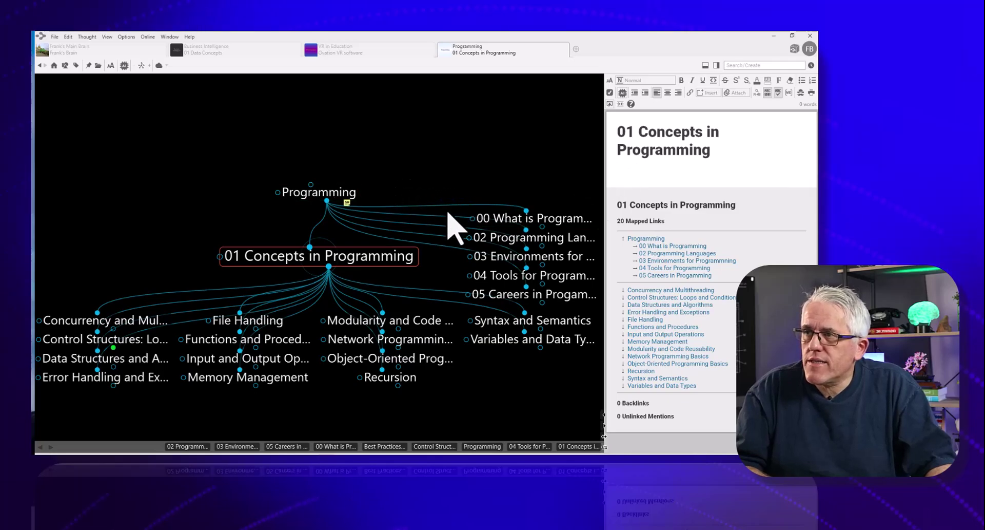
Return to the Programming thought and activate its child 02 Programming Languages
left_click(317, 190)
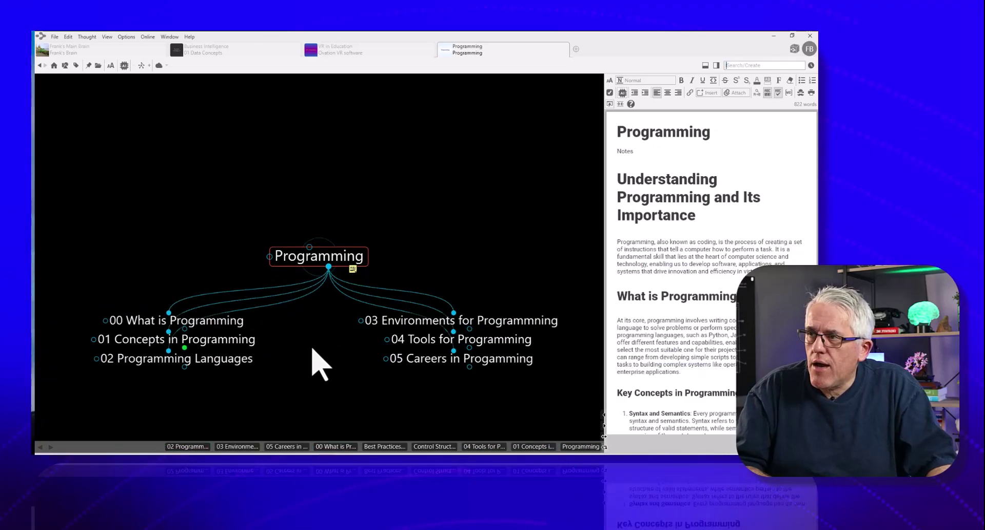
left_click(211, 359)
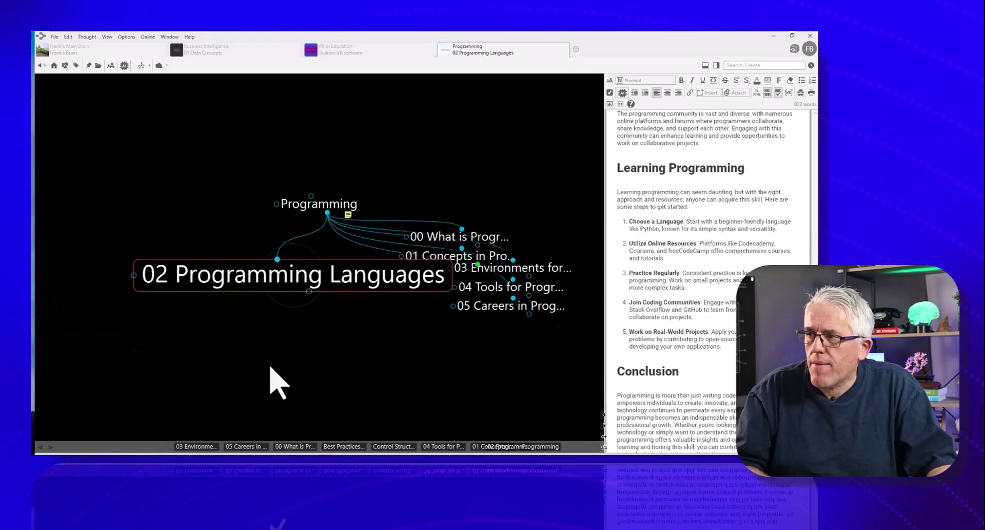
Try generating child thoughts for 02 Programming Languages with the topic "What are the most popular and useful Programming Languages", and discard the generated thoughts
right_click(327, 261)
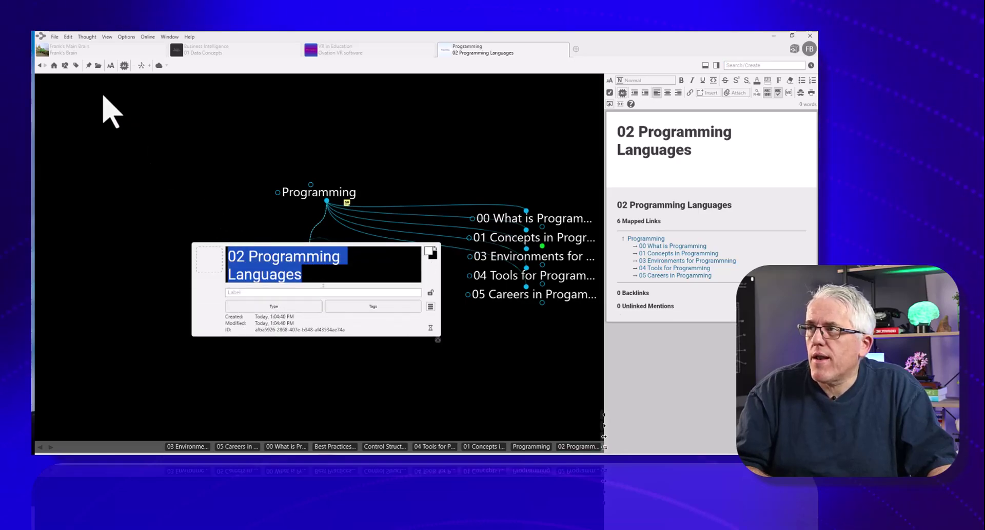
left_click(124, 66)
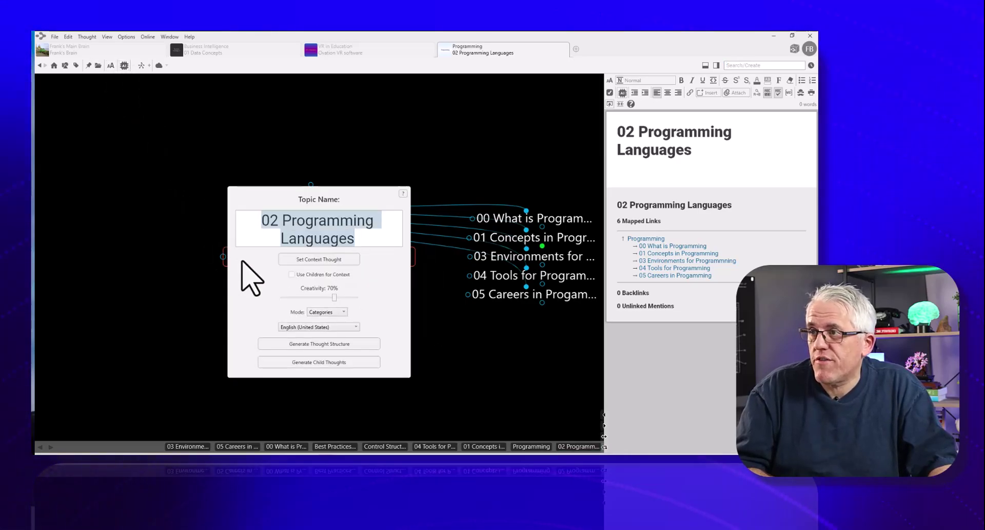
left_click(271, 220)
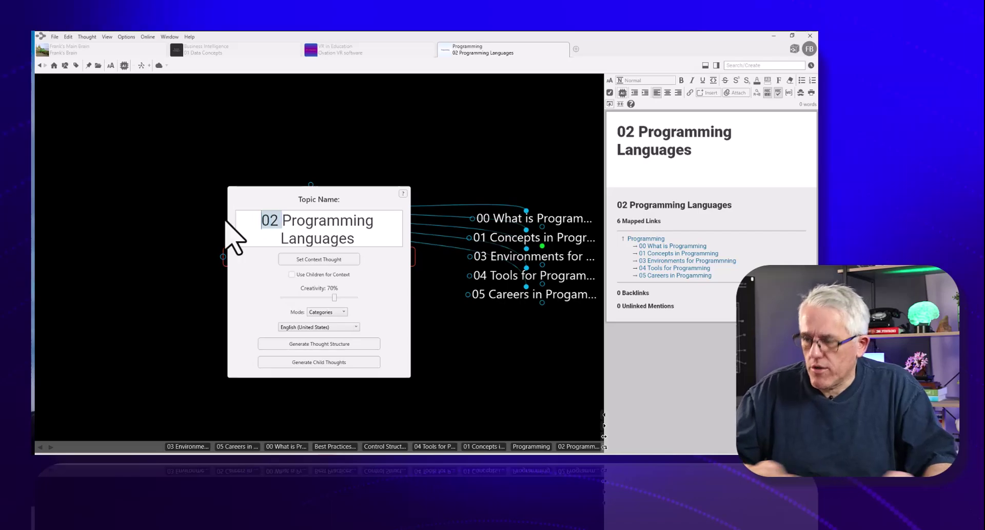
type("What are the m")
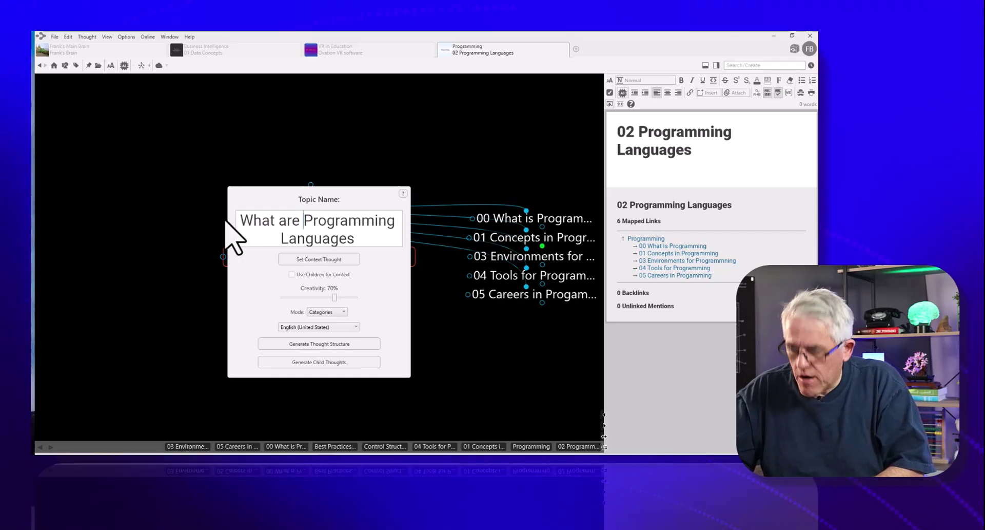
type("ost ")
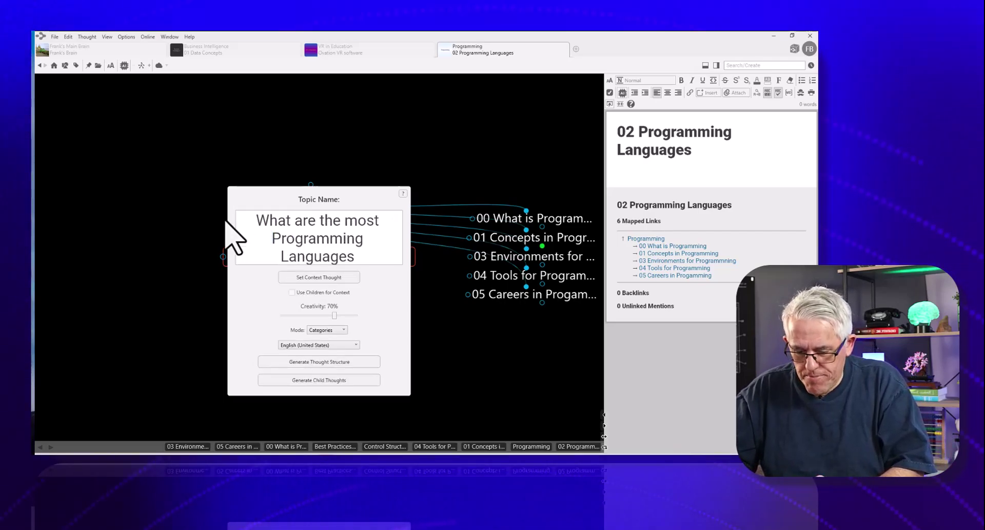
type("popular and us")
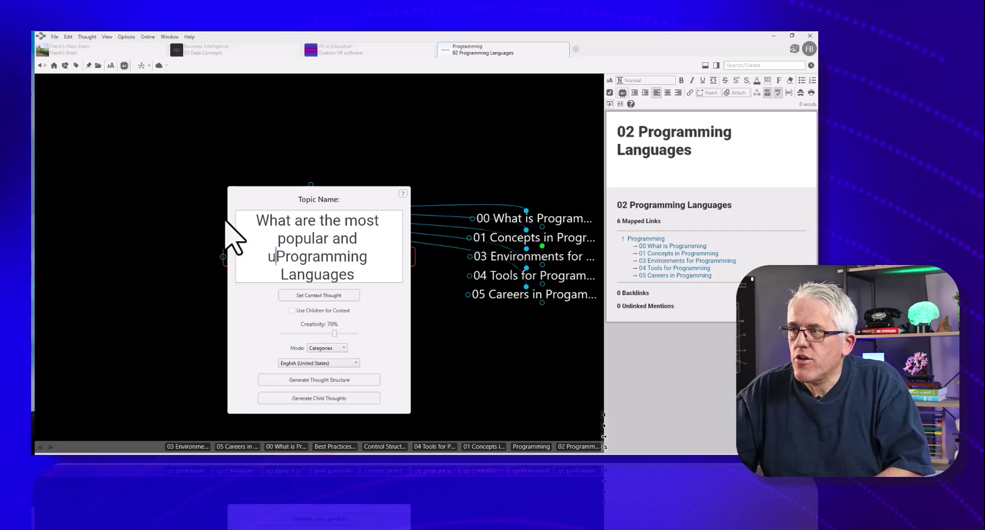
type("eful")
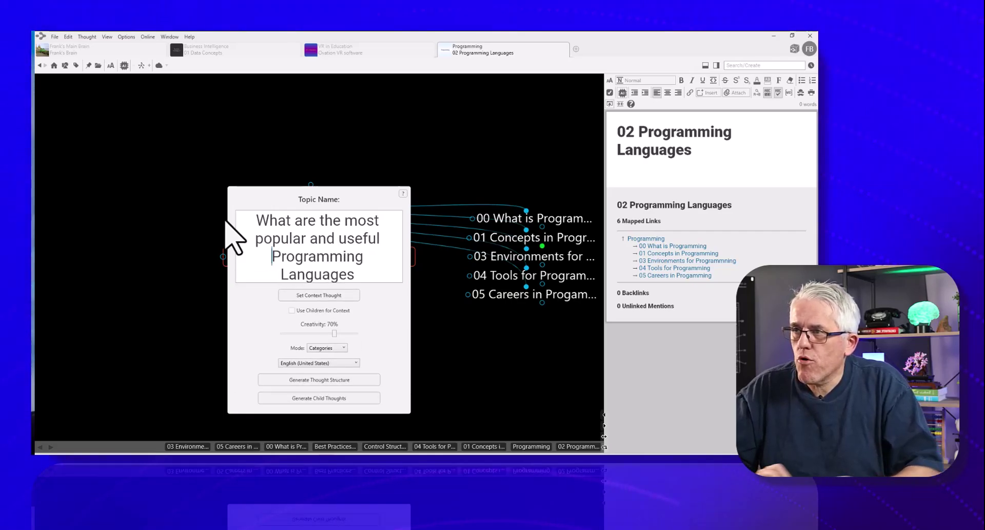
left_click(347, 398)
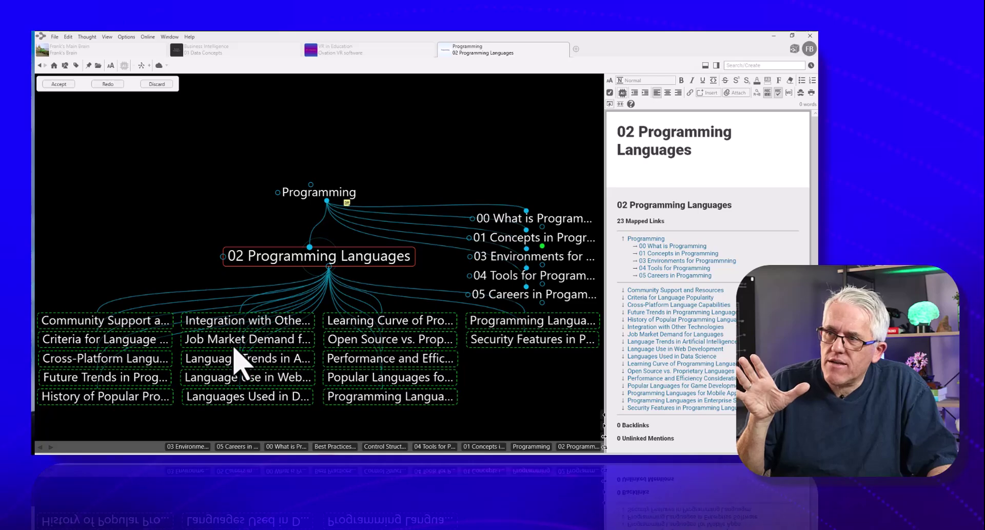
left_click(155, 84)
left_click(322, 256)
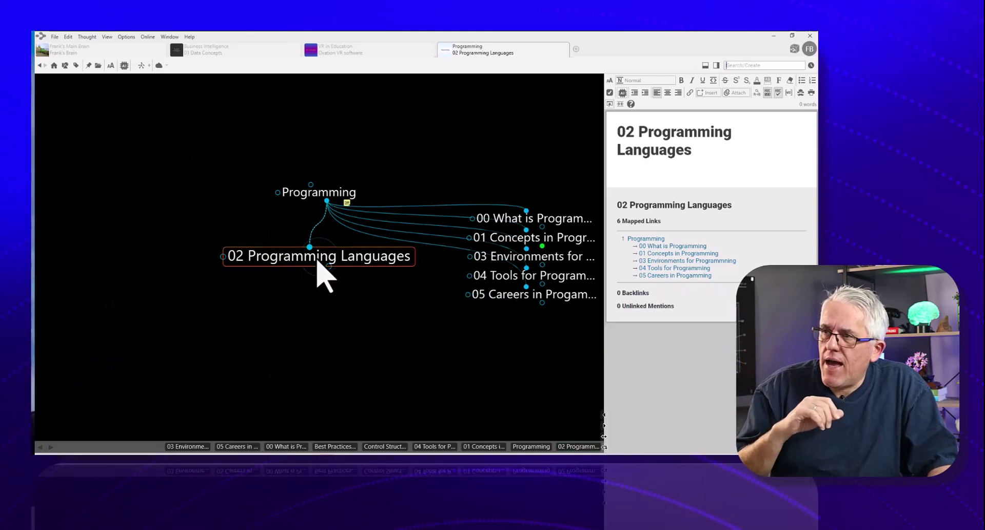
Generate and accept child thoughts for 02 Programming Languages with the topic "What are the names of the most popular and used Programming Languages"
left_click(185, 253)
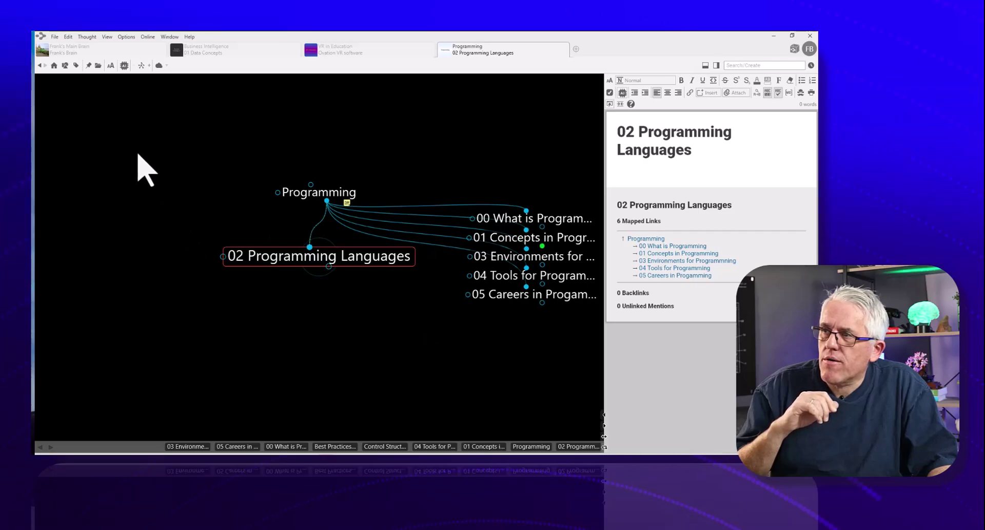
left_click(124, 66)
left_click_drag(283, 210, 253, 220)
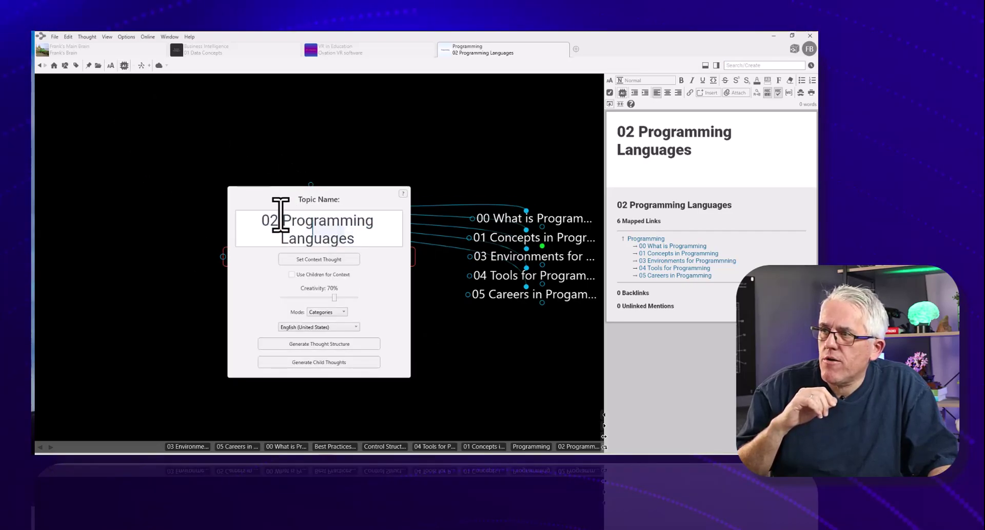
type("Wh")
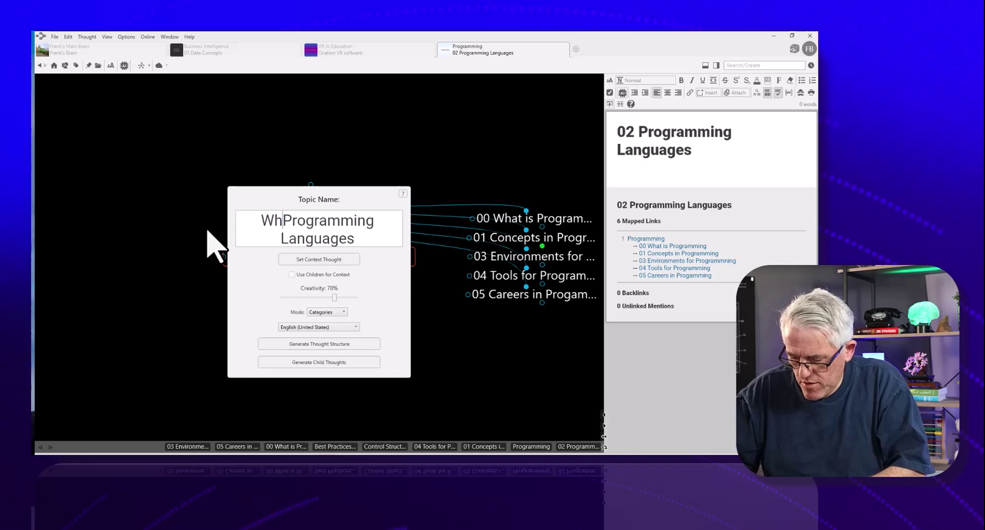
type("at are the names of ")
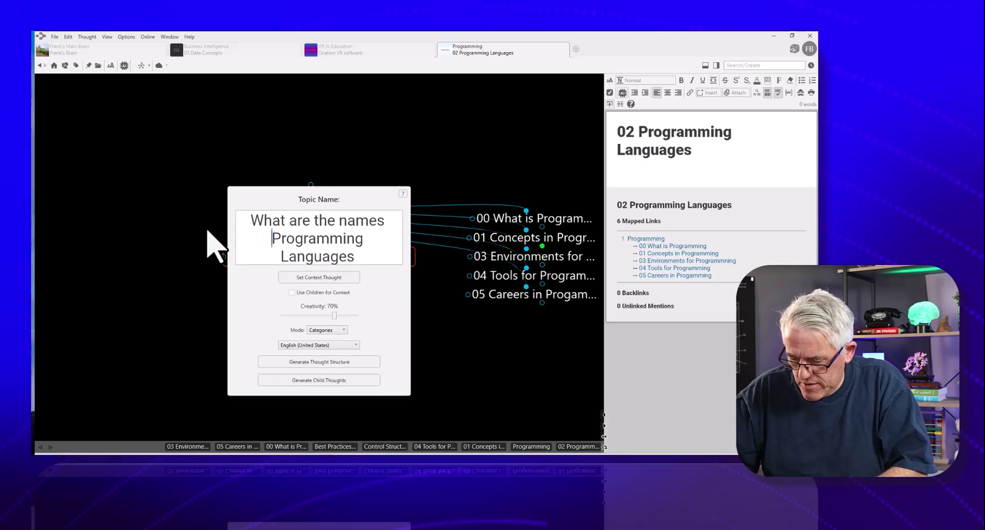
type("the most ")
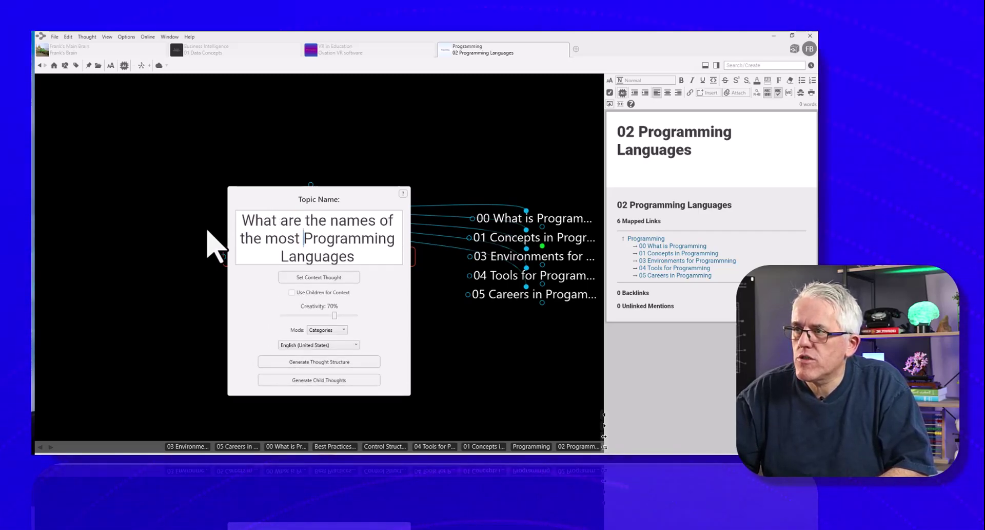
type("popular and ")
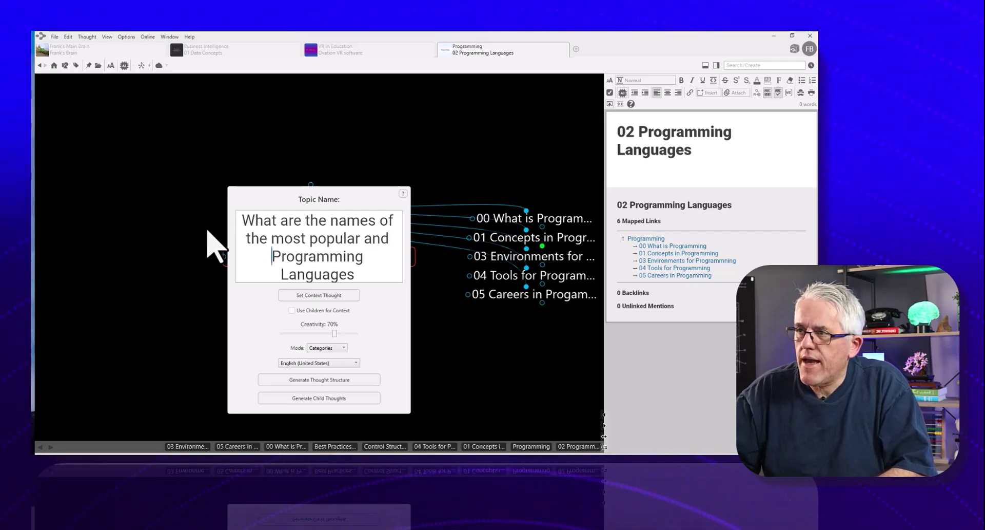
type("useedPr")
key("BackSpace")
type("ed")
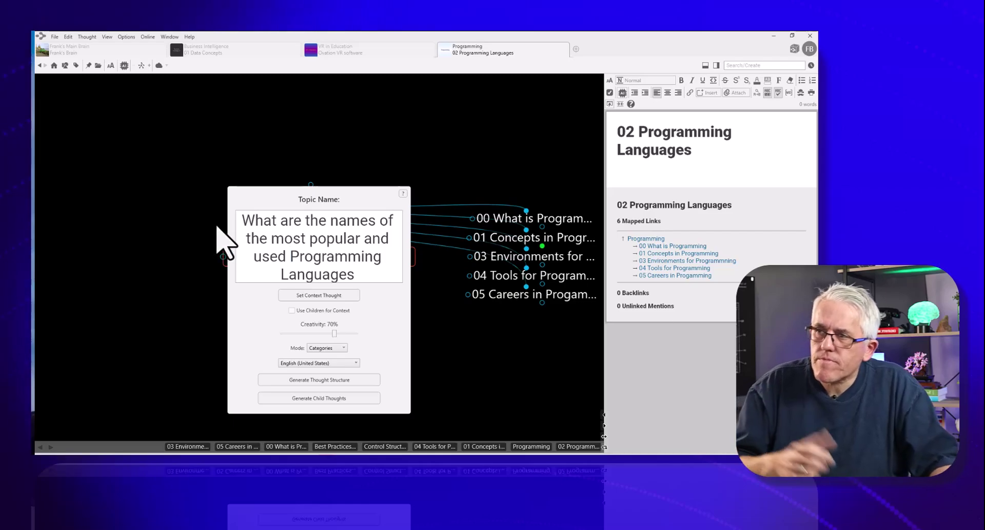
left_click(364, 400)
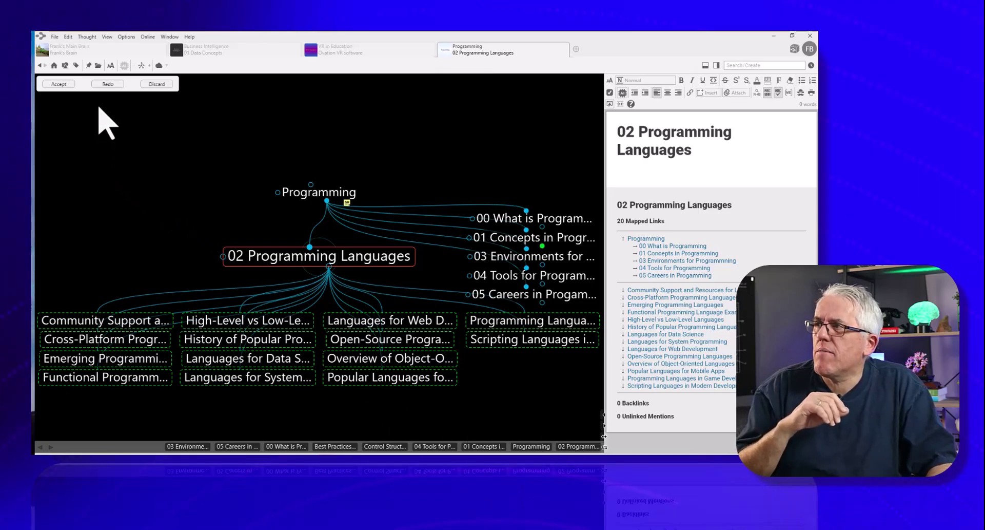
left_click(55, 83)
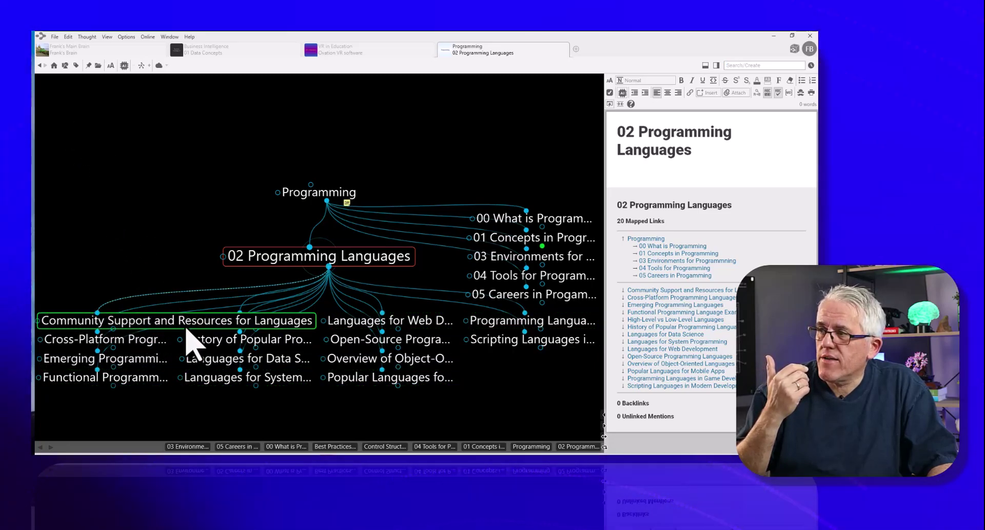
View the child Community Support and Resources for Languages, return to 02 Programming Languages, and activate its child Languages for Data Science
left_click(160, 324)
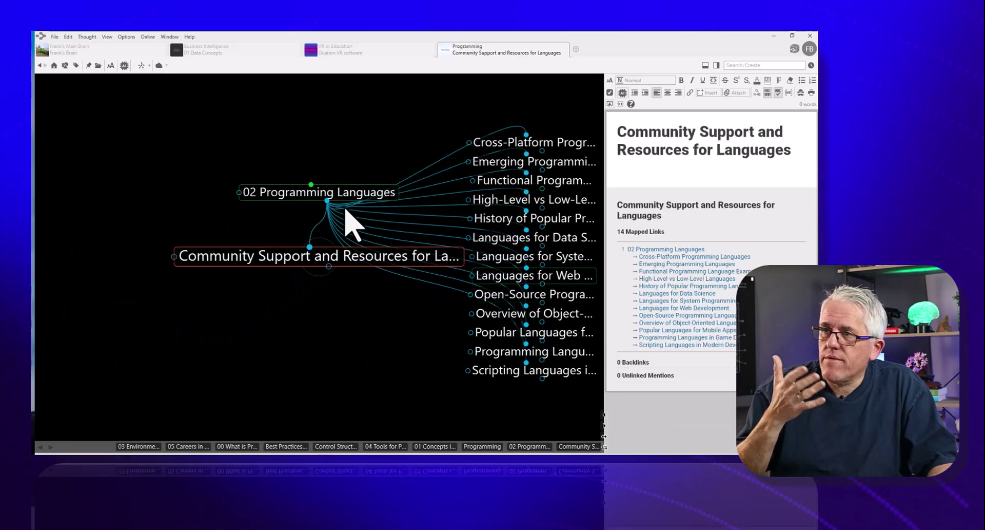
left_click(386, 195)
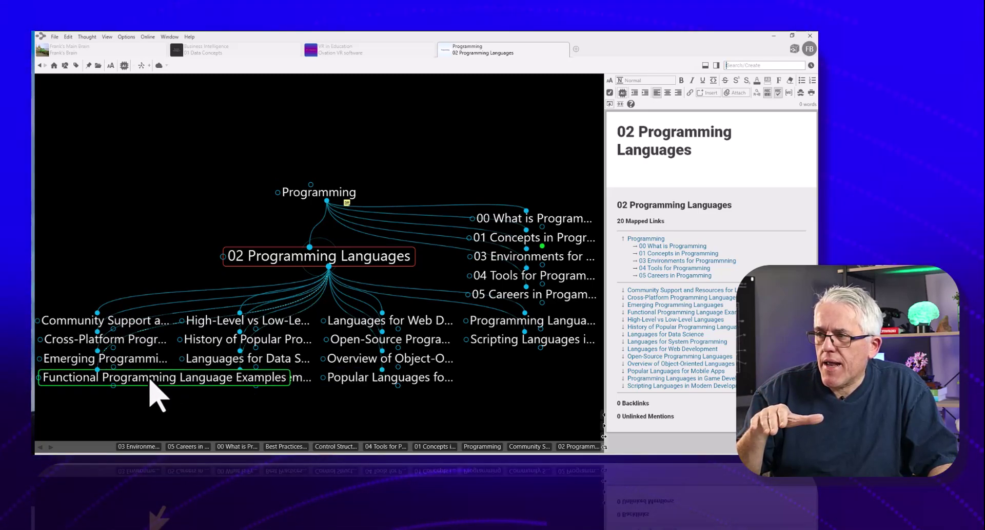
left_click(214, 362)
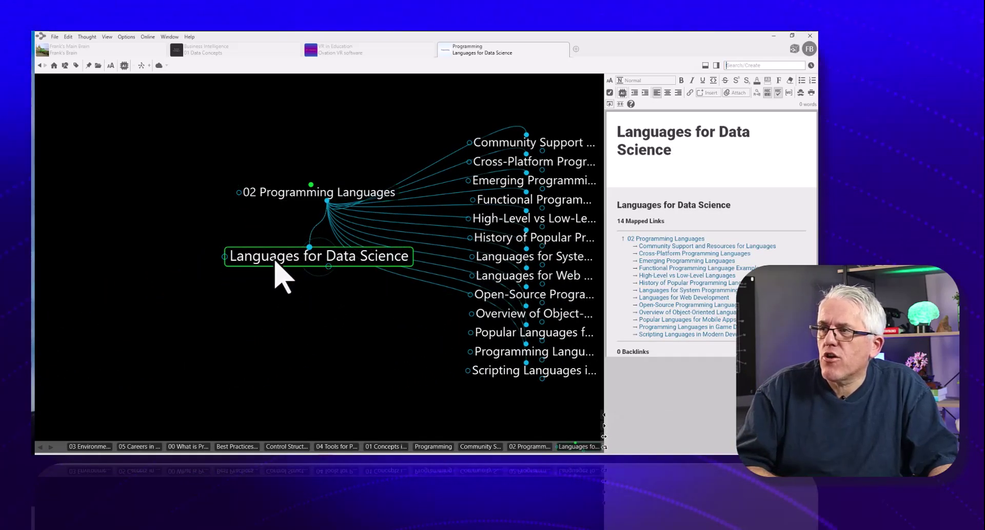
Generate and accept child thoughts for Languages for Data Science with the topic "What are the most popular Languages for Data Science"
left_click(122, 66)
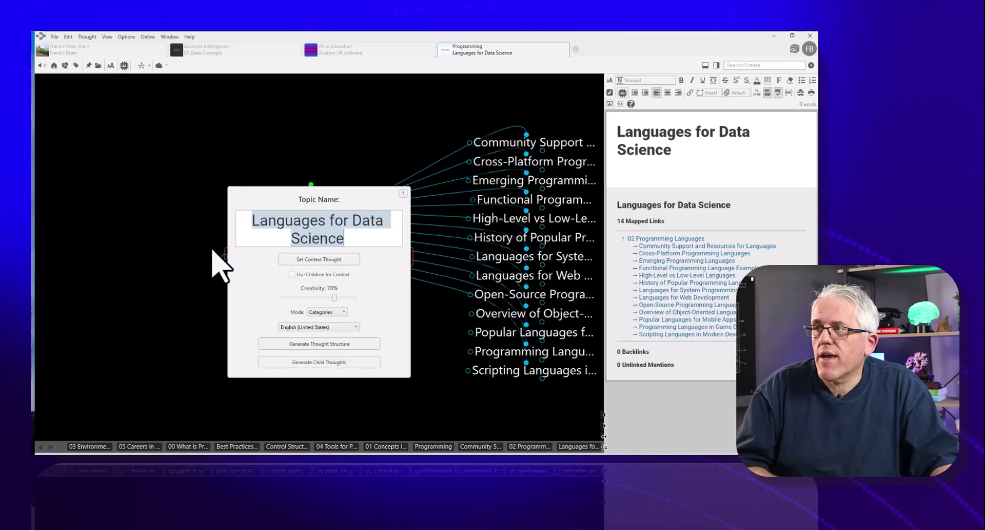
left_click(341, 260)
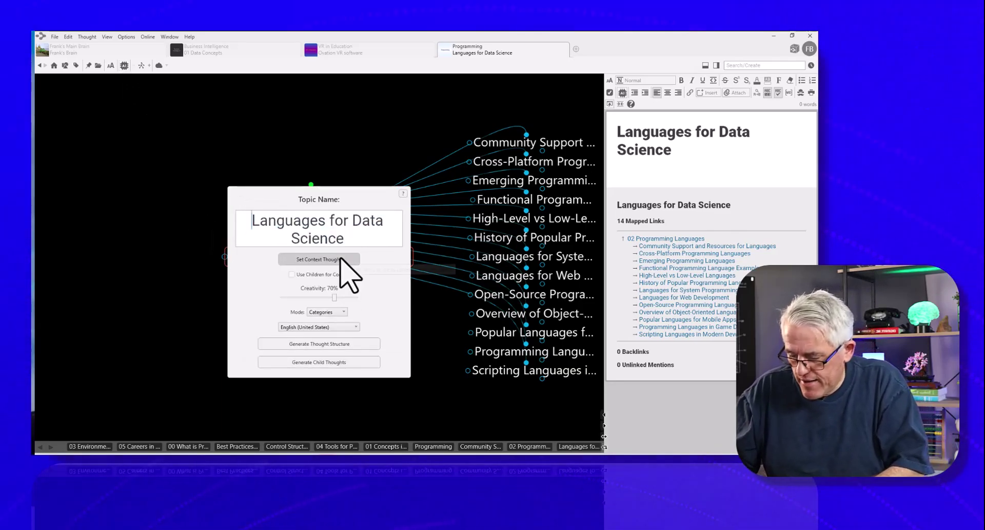
type("What are the p")
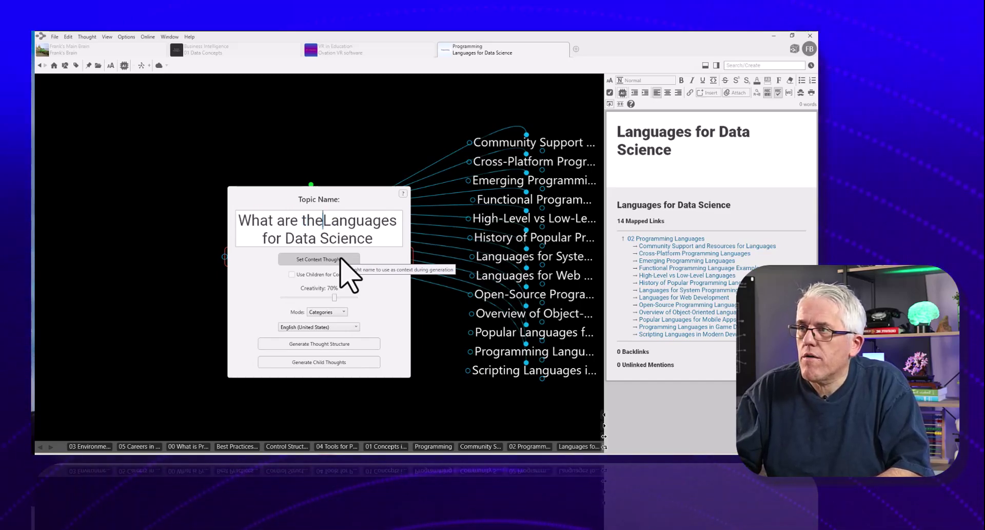
key("BackSpace")
type("most ")
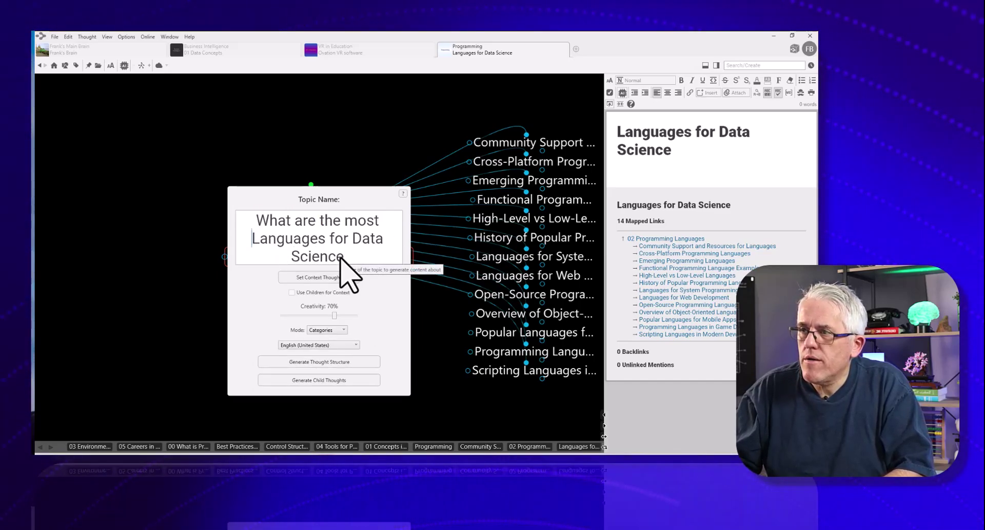
type("popular")
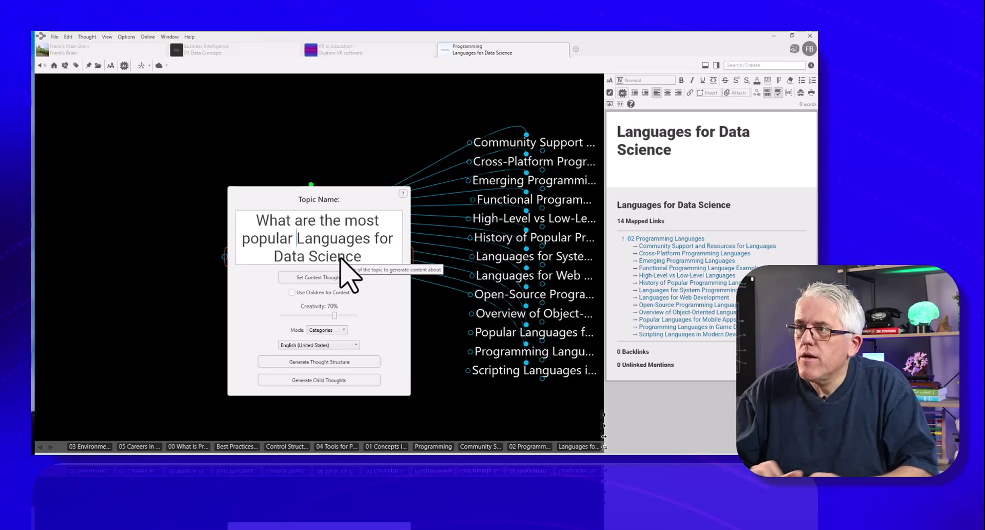
left_click(338, 381)
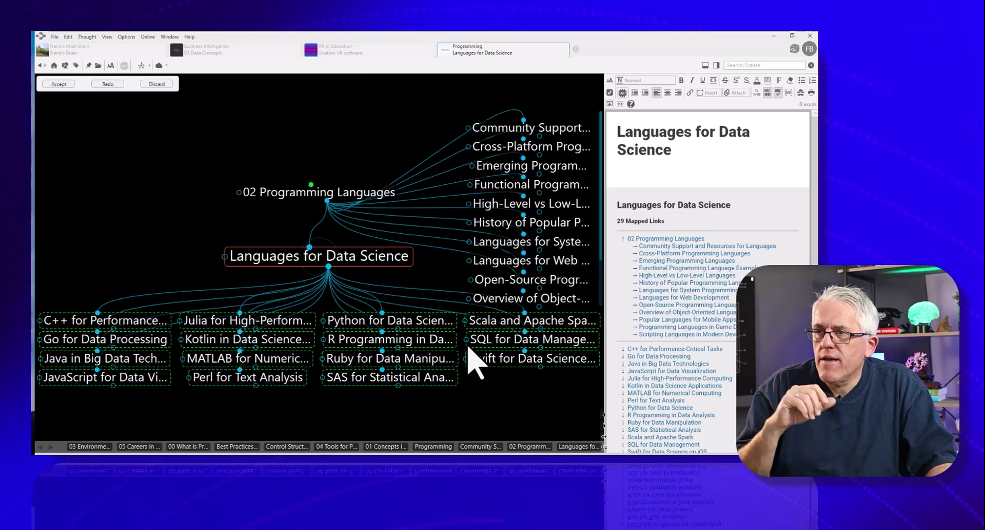
left_click(58, 84)
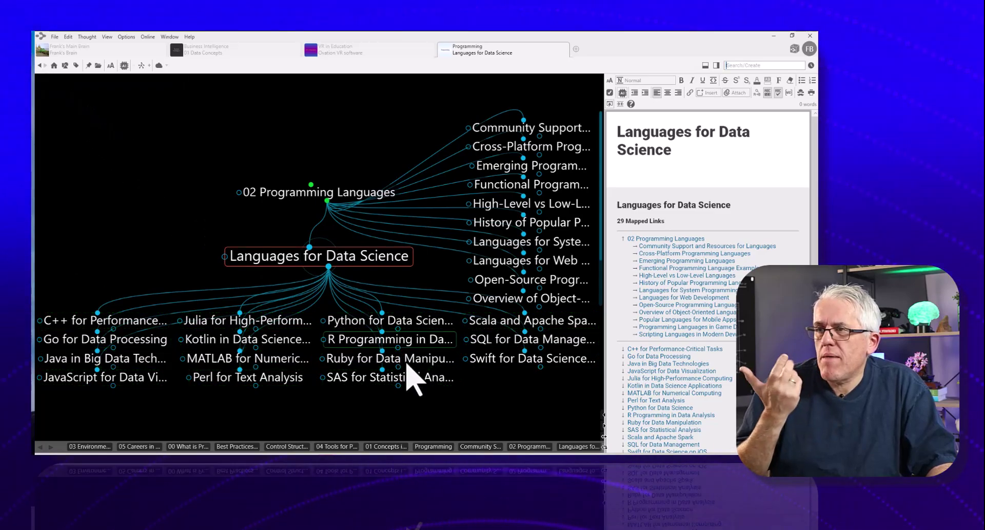
View the Python for Data Science thought and its properties, and browse back up to 02 Programming Languages
left_click(391, 321)
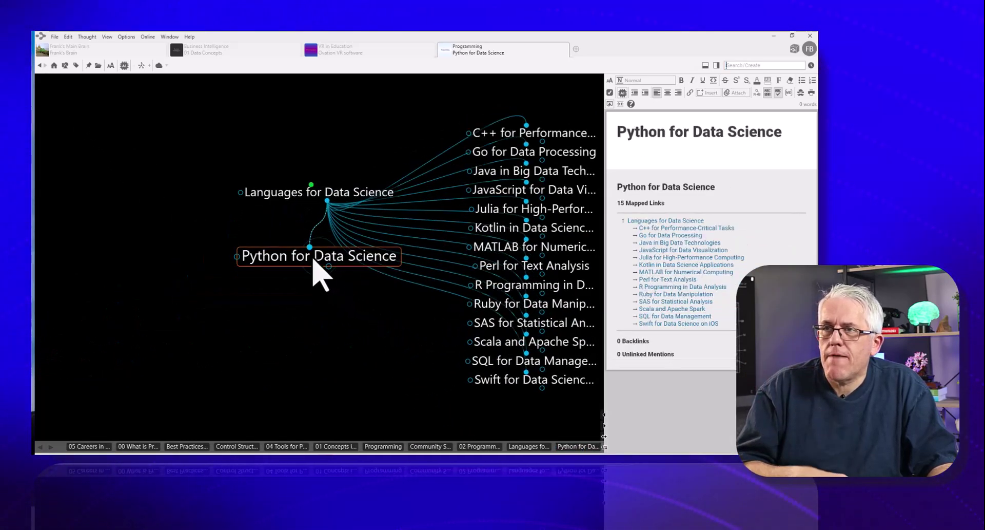
left_click(314, 260)
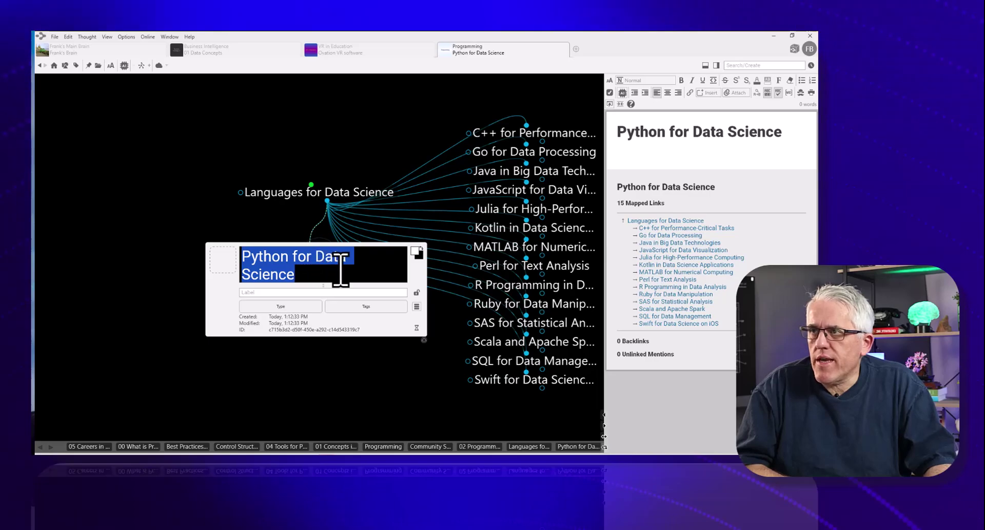
left_click(266, 197)
left_click(348, 198)
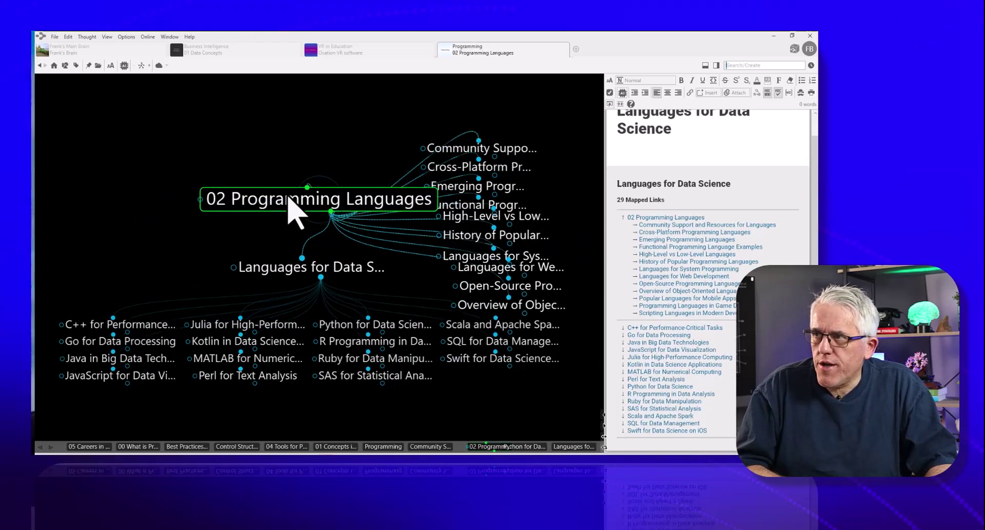
Activate the top-level Programming thought and create a pin for it
left_click(295, 196)
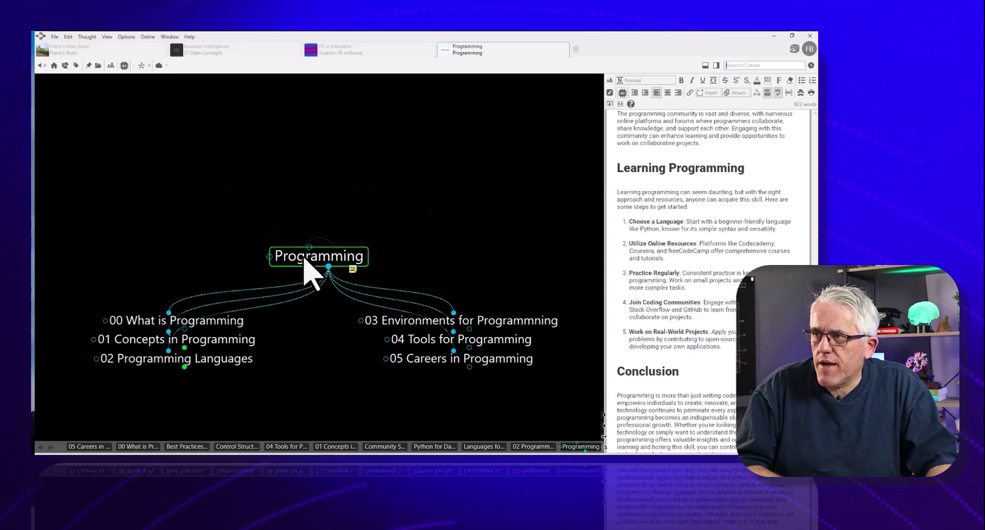
right_click(304, 258)
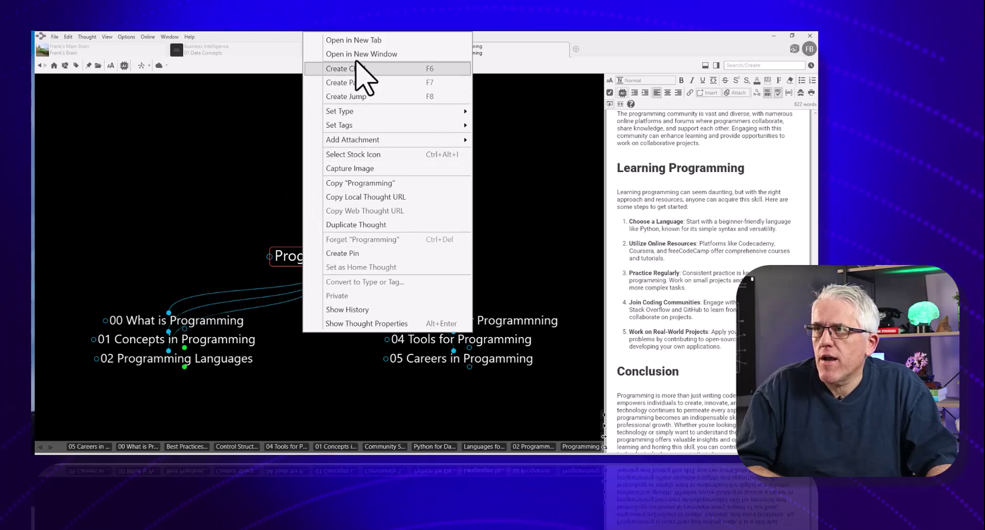
left_click(380, 253)
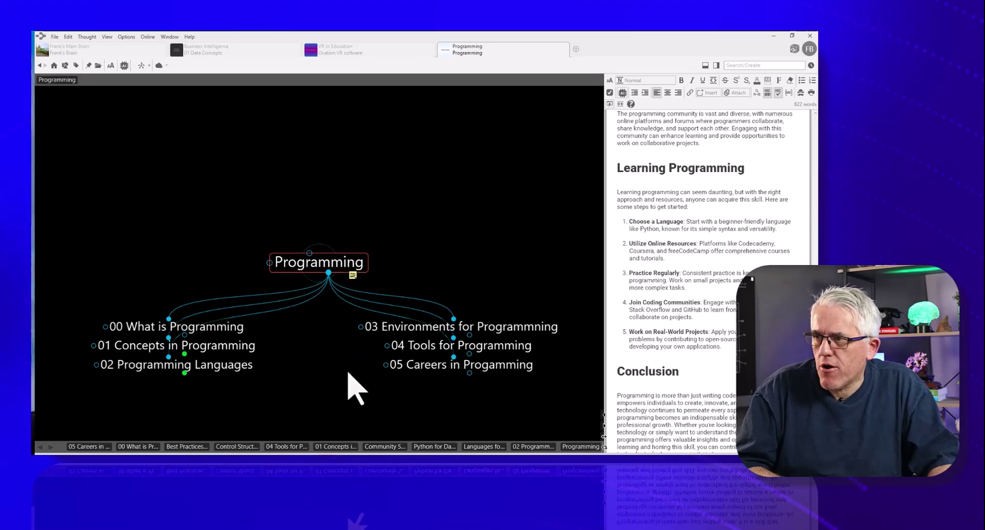
Browse from Programming down through 02 Programming Languages to the Languages for Data Science thought
left_click(213, 365)
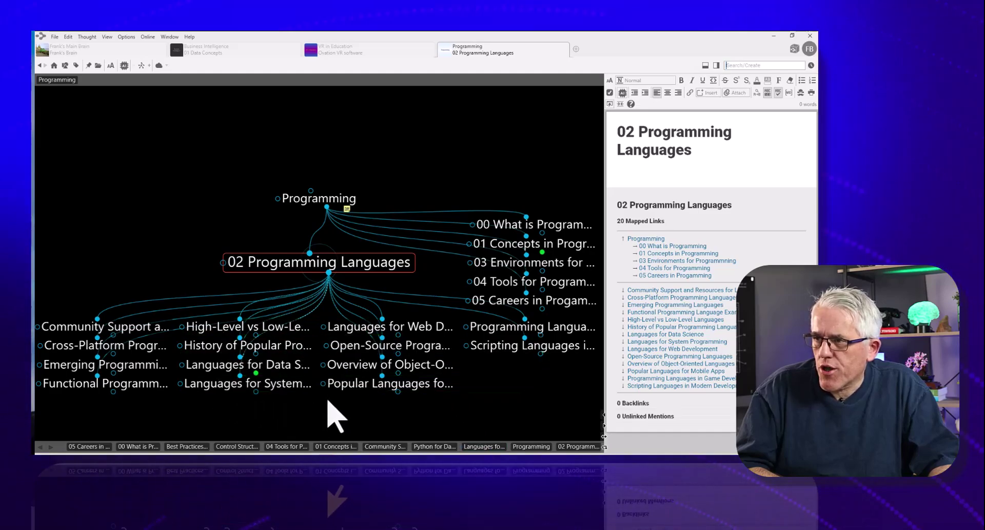
left_click(285, 352)
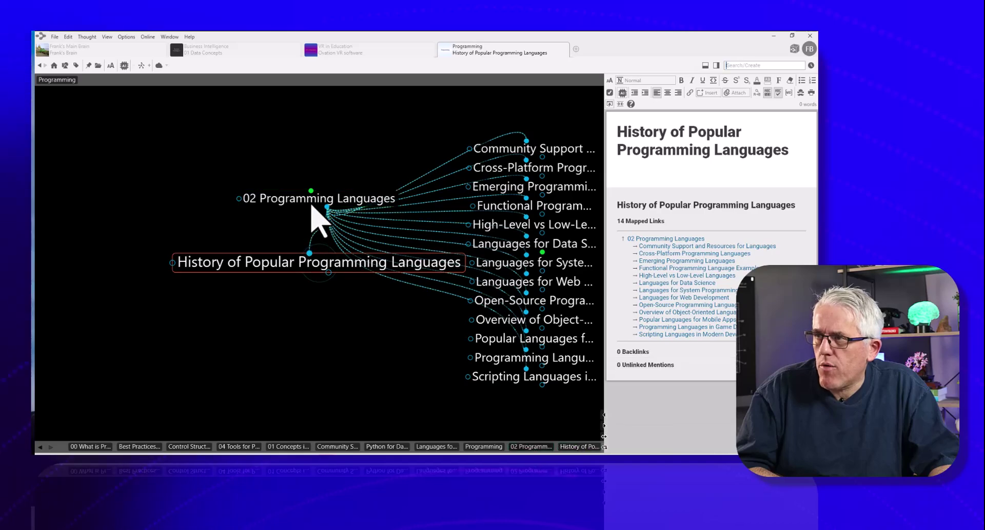
left_click(311, 202)
left_click(277, 377)
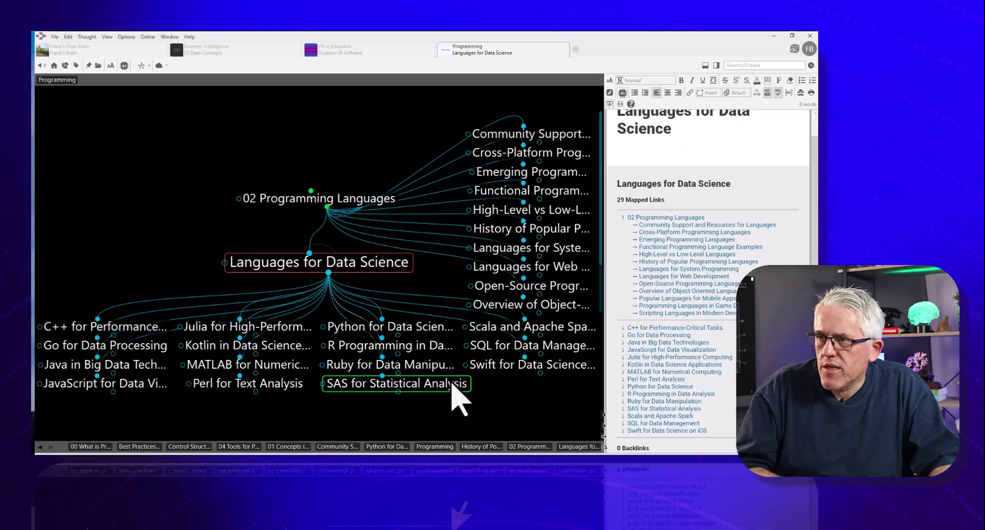
Create a pin for the Python for Data Science thought, and jump back to Programming through its pin
left_click(352, 329)
right_click(297, 272)
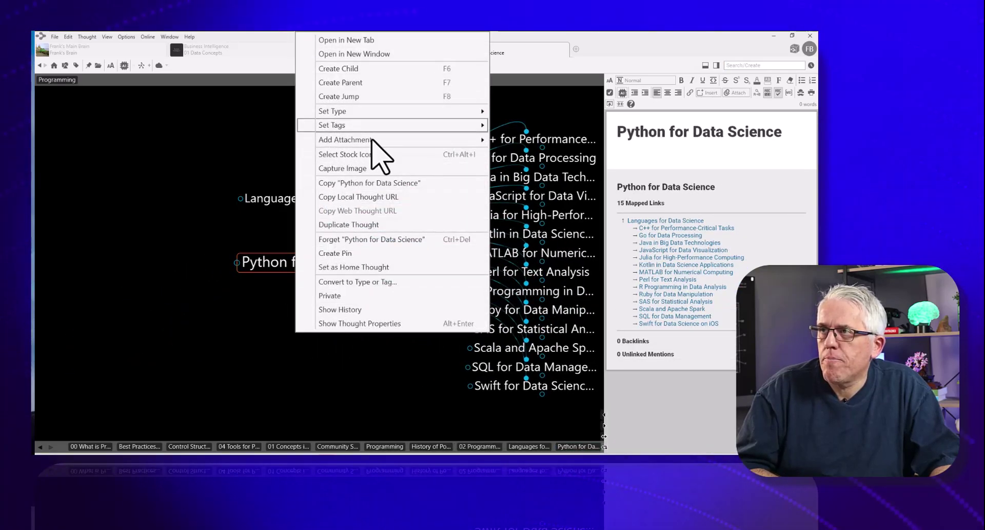
left_click(352, 253)
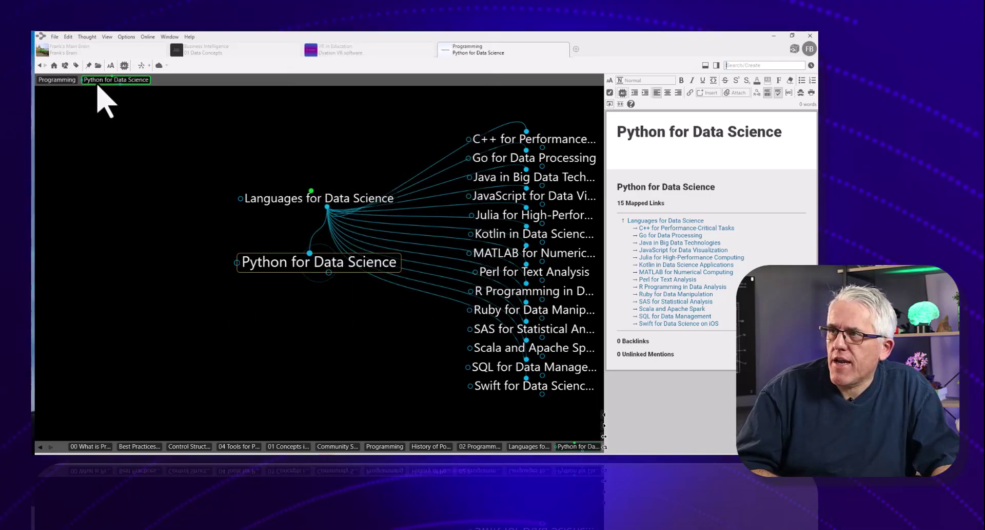
left_click(61, 83)
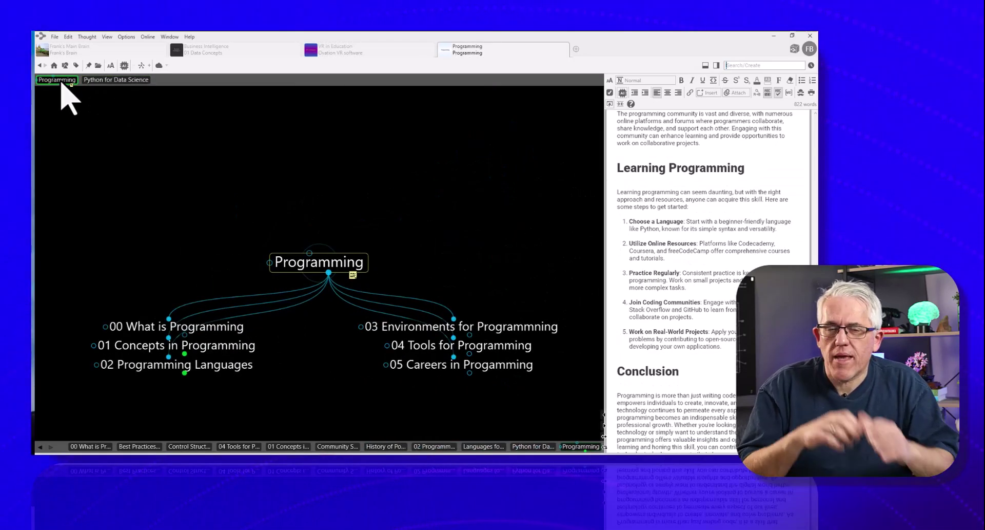